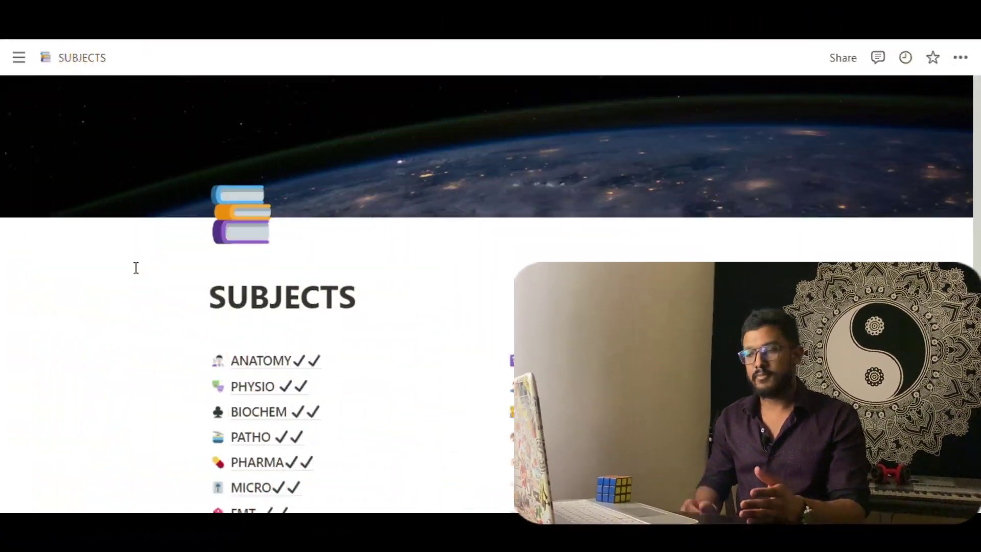
scroll(136, 268, "down", 5)
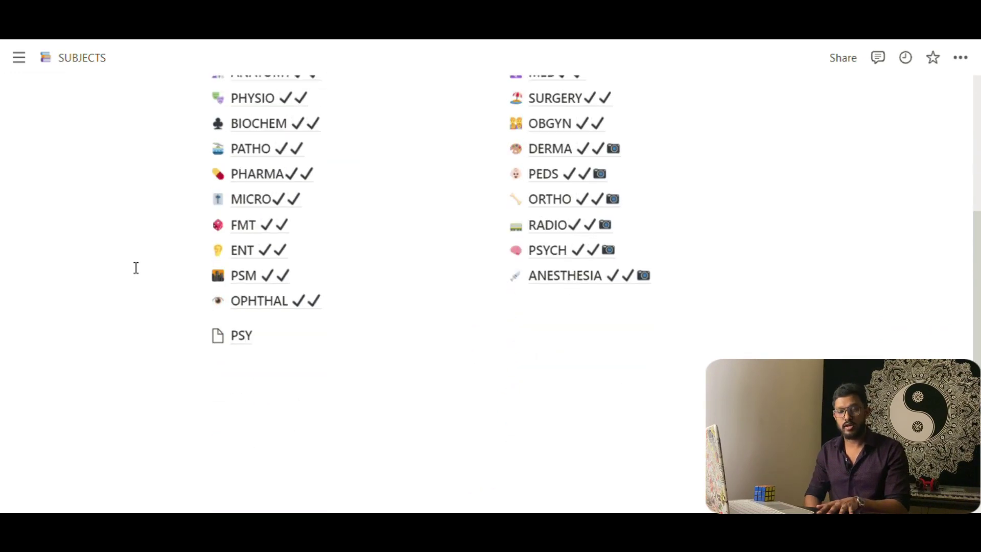
scroll(136, 268, "up", 3)
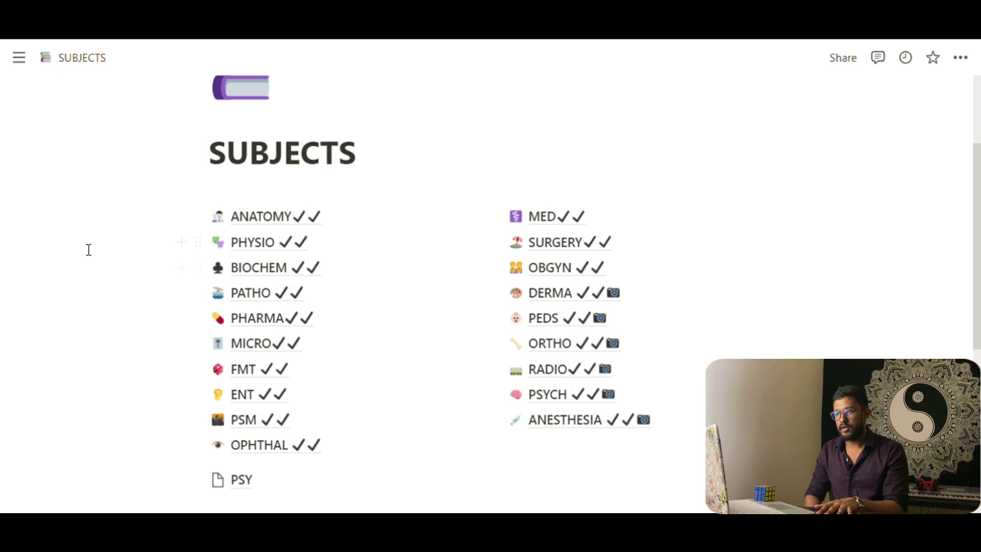
mouse_move(18, 58)
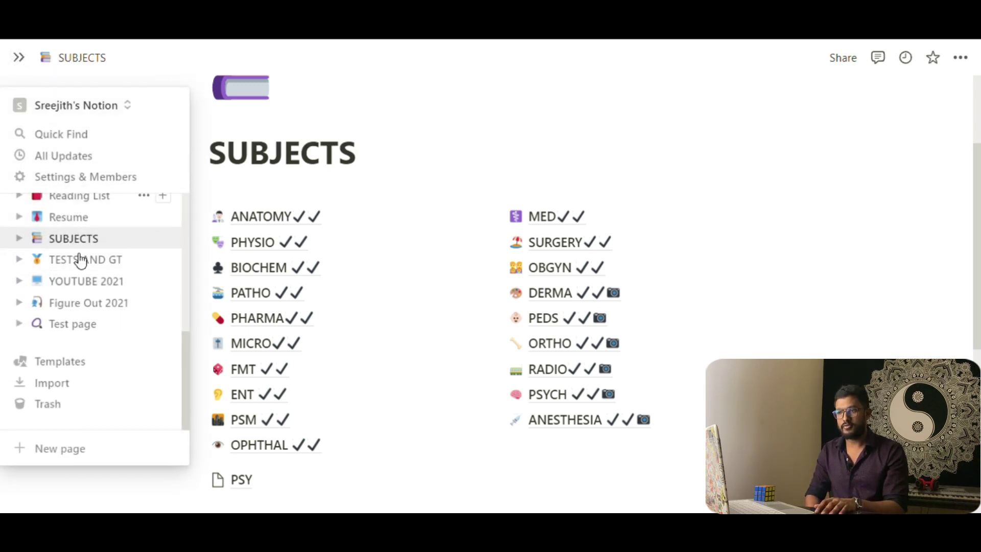
scroll(81, 261, "up", 5)
scroll(85, 258, "down", 5)
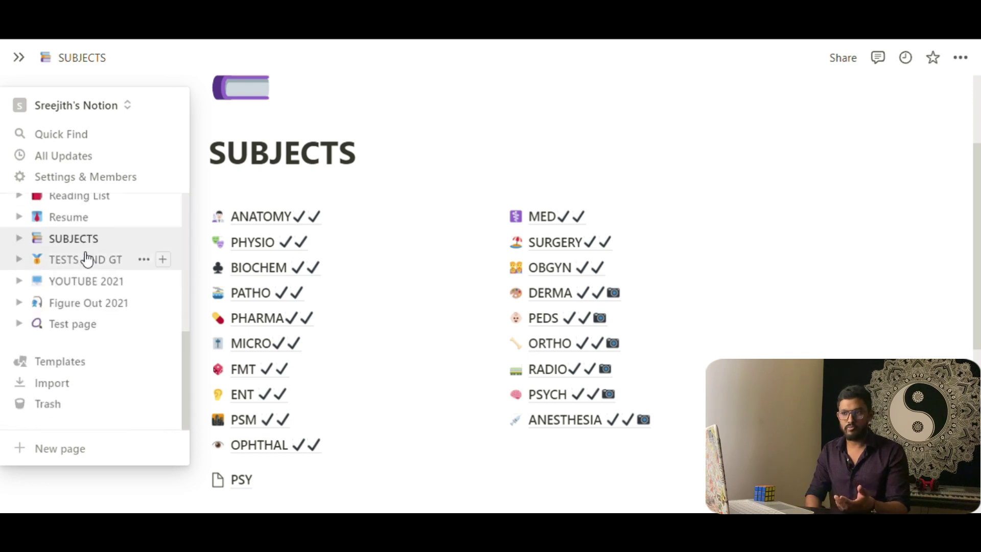
scroll(88, 246, "up", 5)
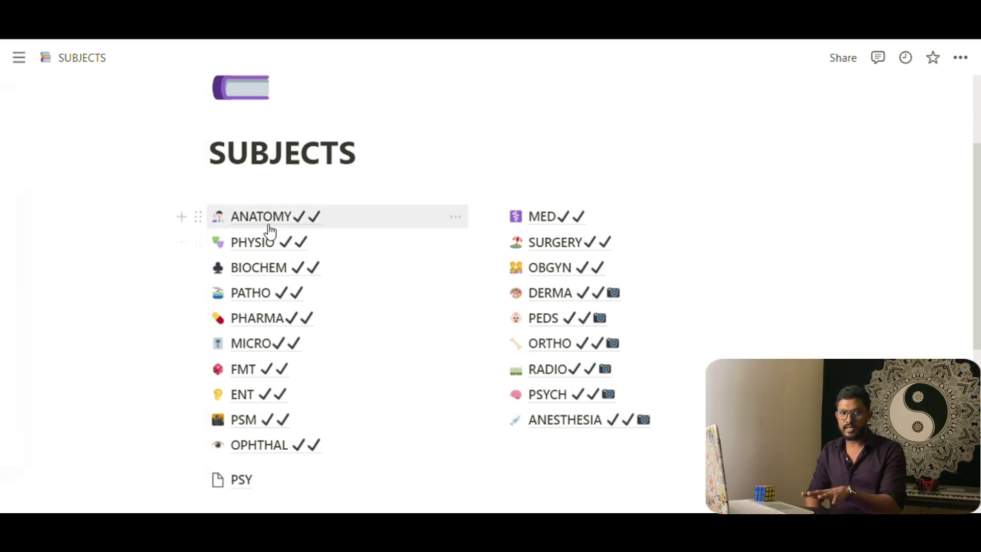
scroll(269, 231, "down", 2)
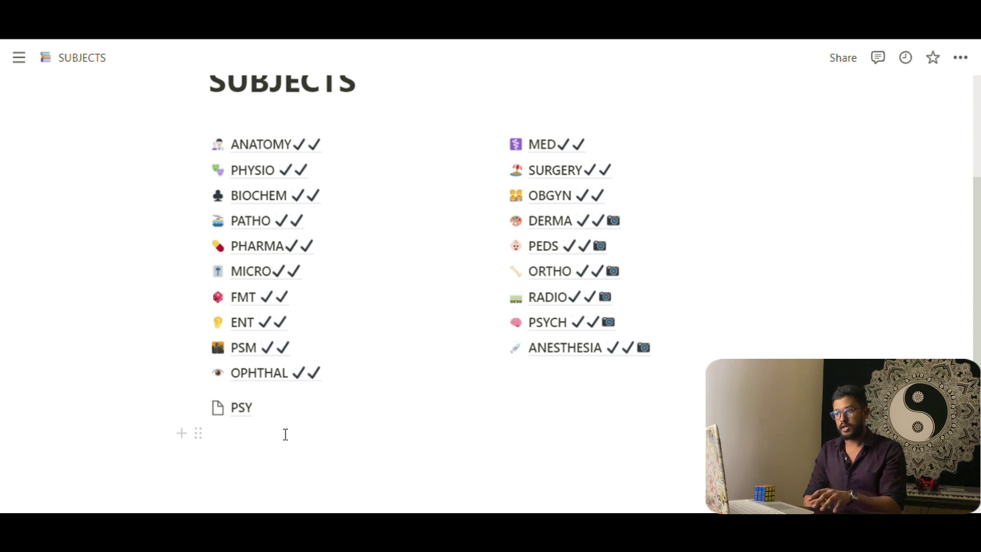
Open the ENT subject page and scroll through its listed custom tests
left_click(252, 328)
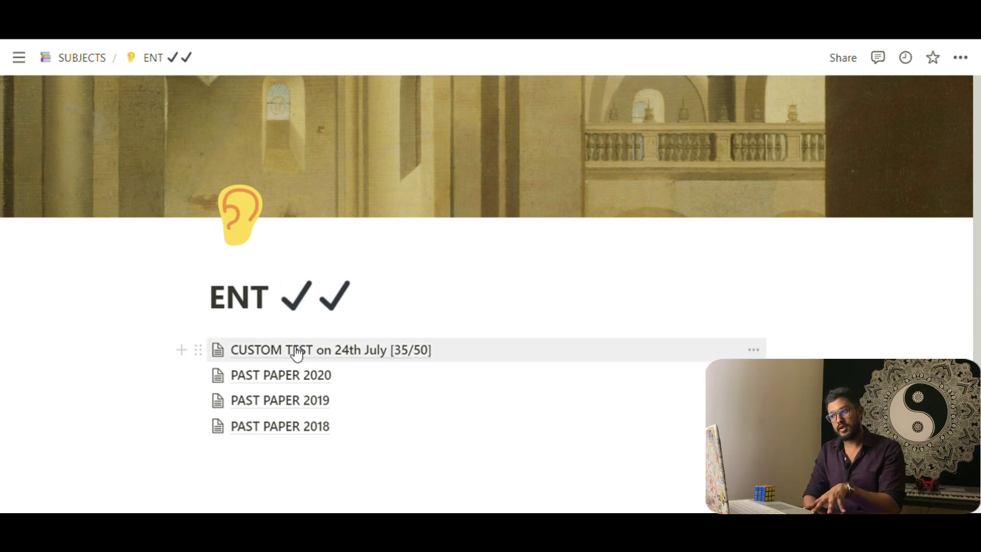
scroll(296, 352, "down", 2)
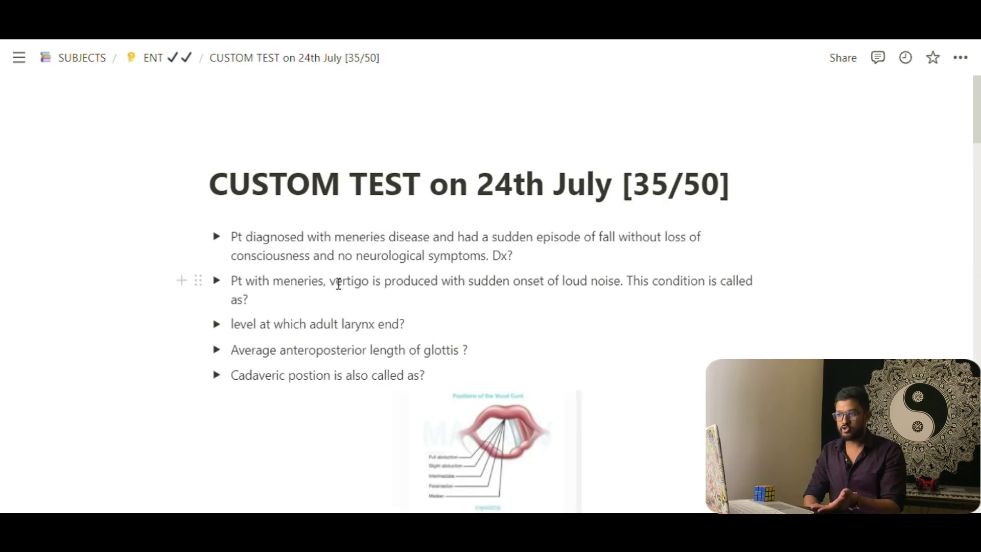
scroll(338, 283, "down", 13)
scroll(338, 284, "up", 12)
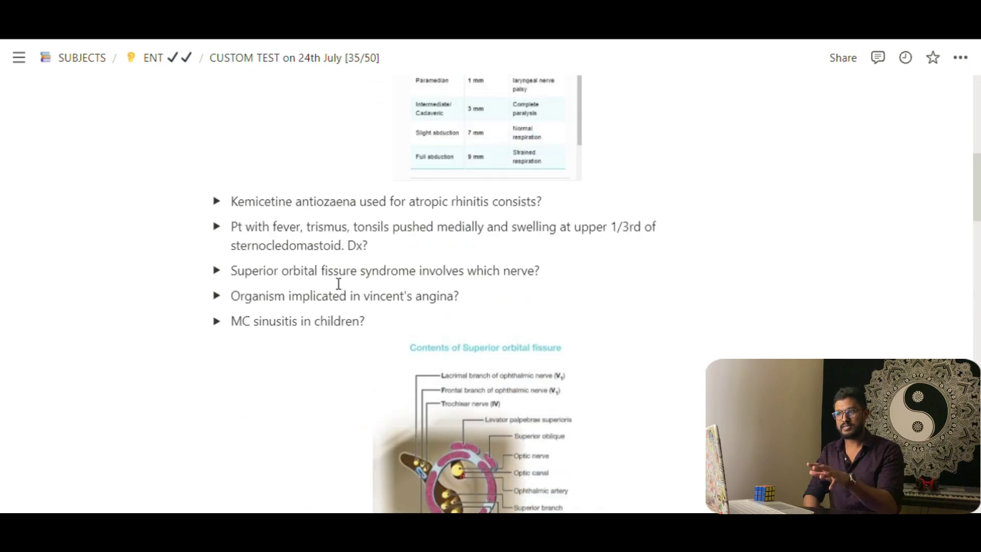
scroll(338, 283, "up", 2)
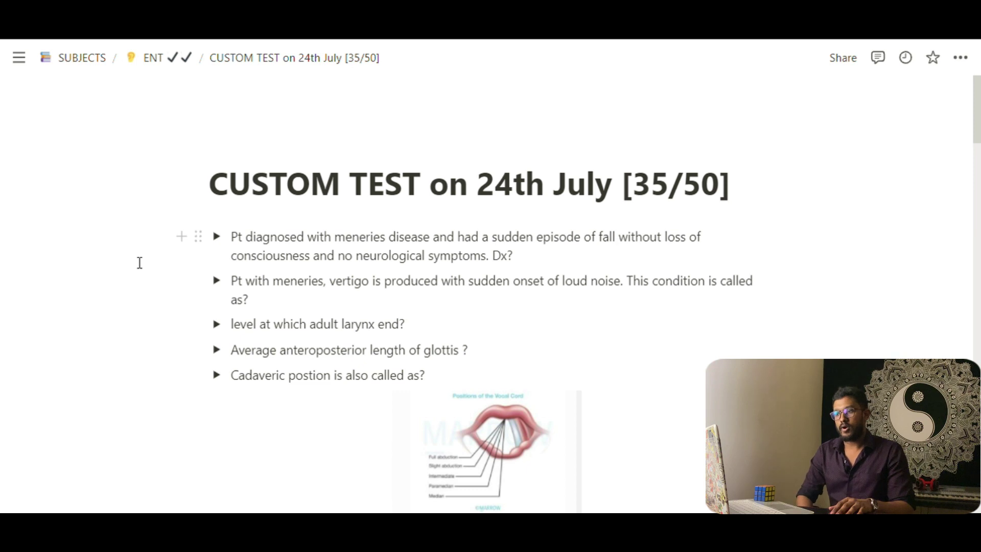
left_click(217, 239)
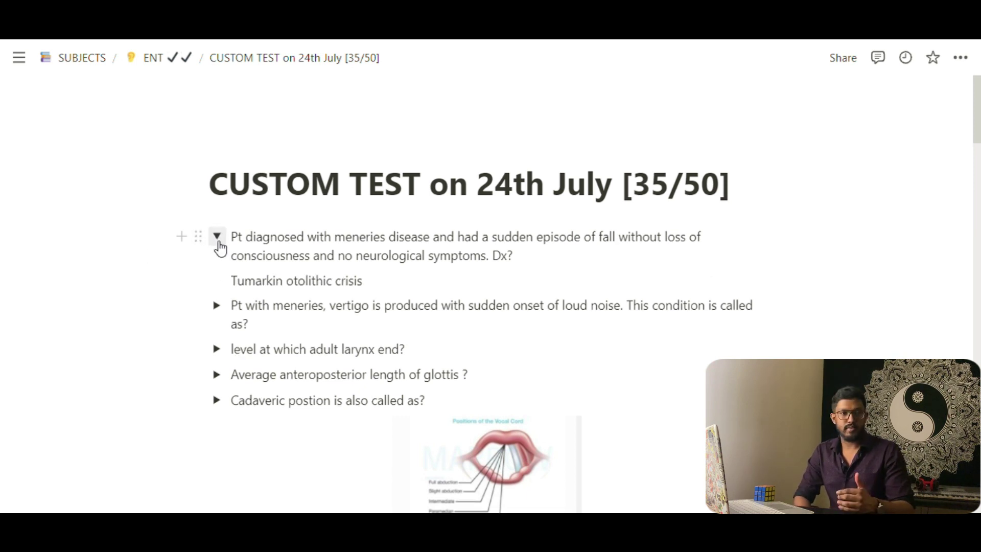
left_click(218, 242)
scroll(258, 222, "down", 1)
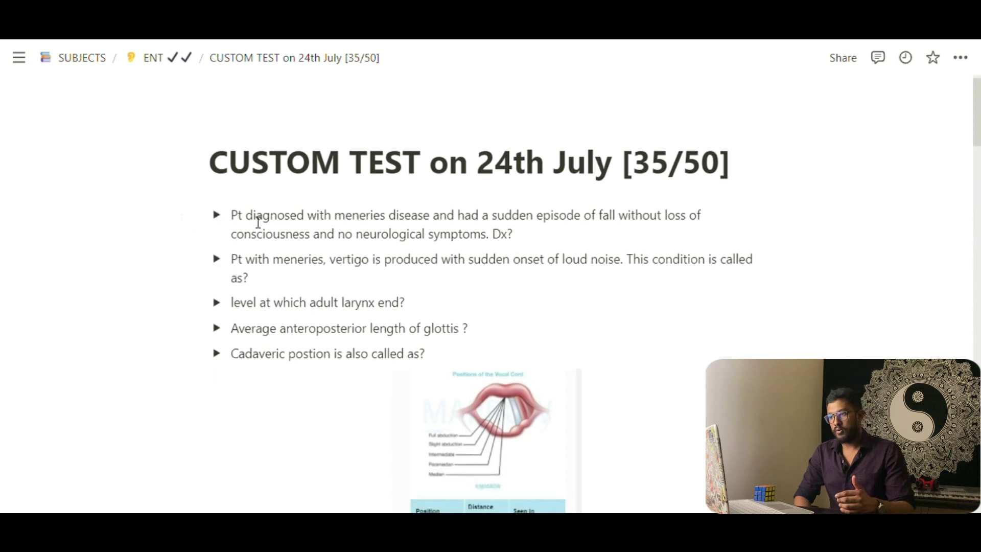
scroll(258, 223, "down", 20)
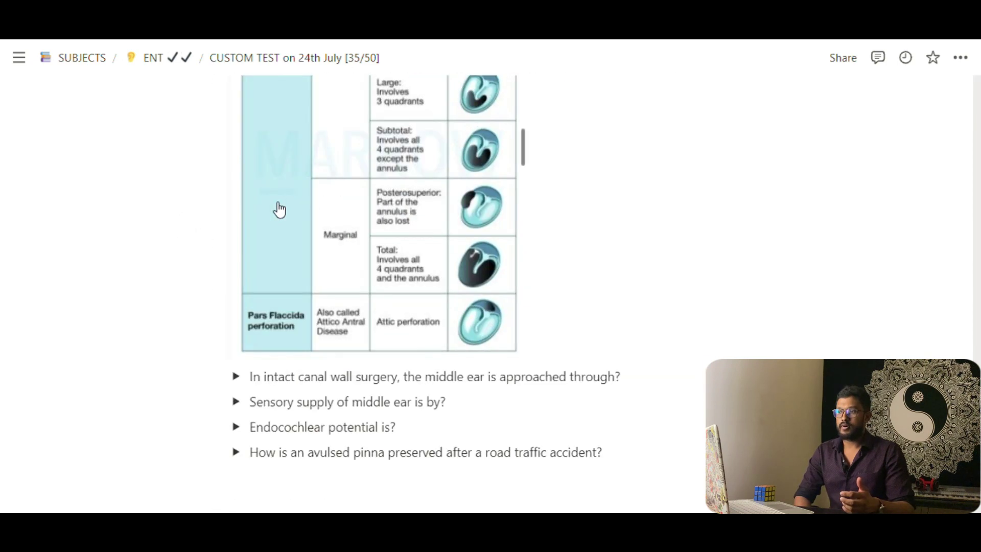
scroll(280, 210, "down", 10)
scroll(278, 209, "up", 4)
scroll(265, 216, "up", 8)
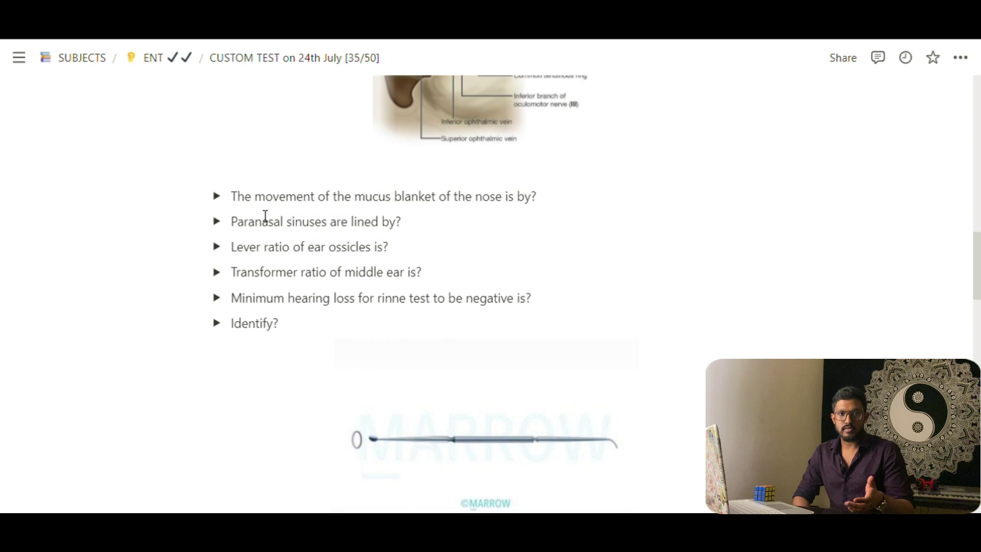
scroll(265, 216, "down", 4)
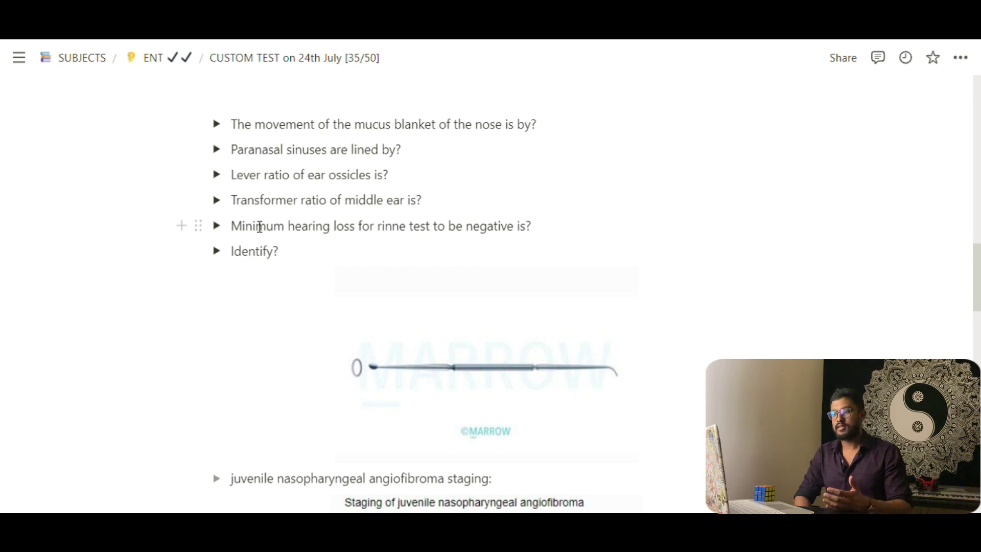
scroll(259, 226, "down", 2)
scroll(232, 228, "up", 1)
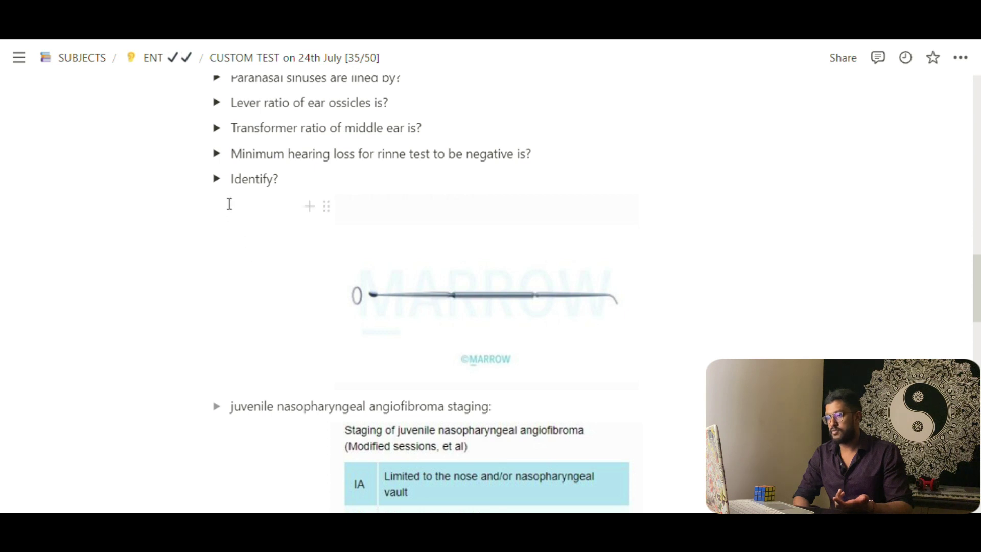
left_click(222, 183)
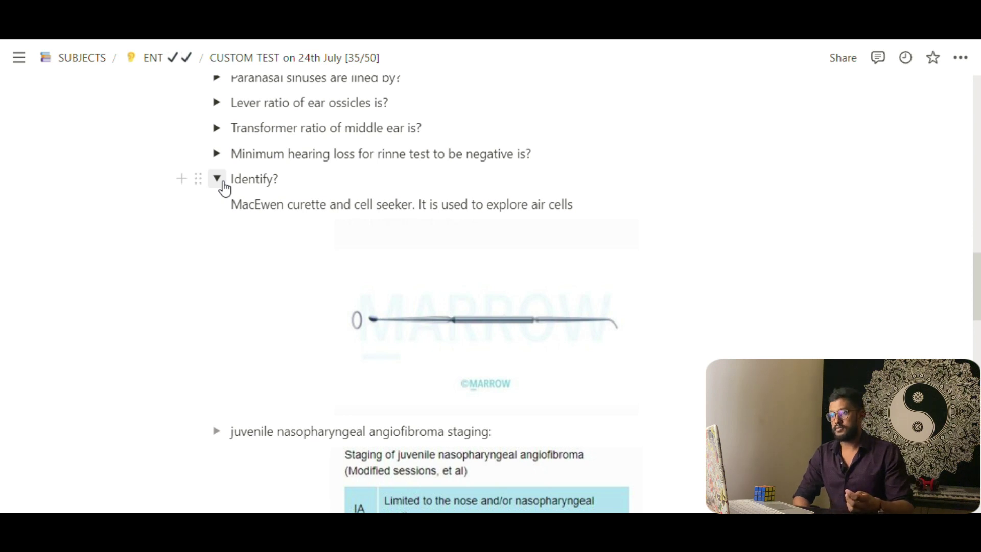
left_click(222, 183)
scroll(224, 188, "down", 9)
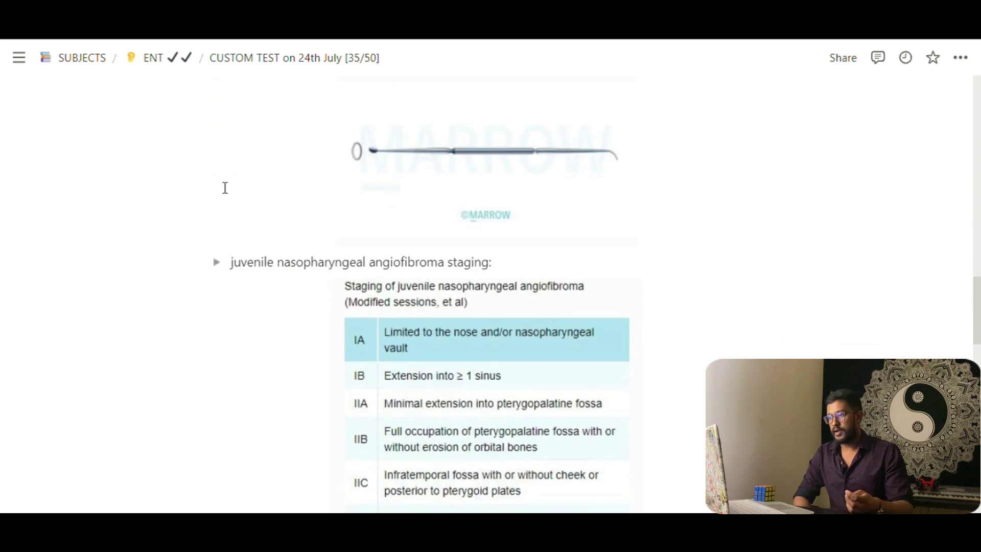
scroll(225, 188, "up", 6)
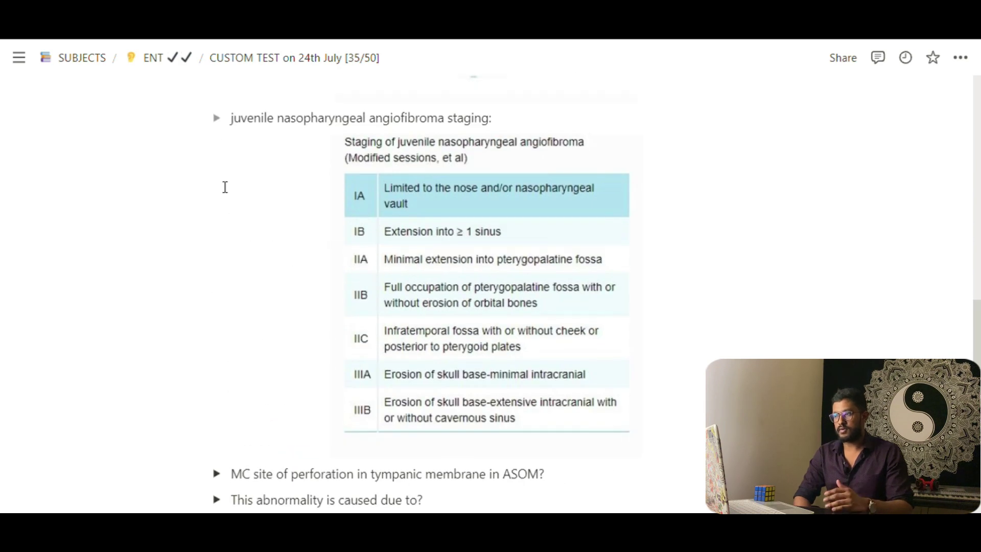
scroll(224, 187, "down", 1)
scroll(228, 182, "down", 7)
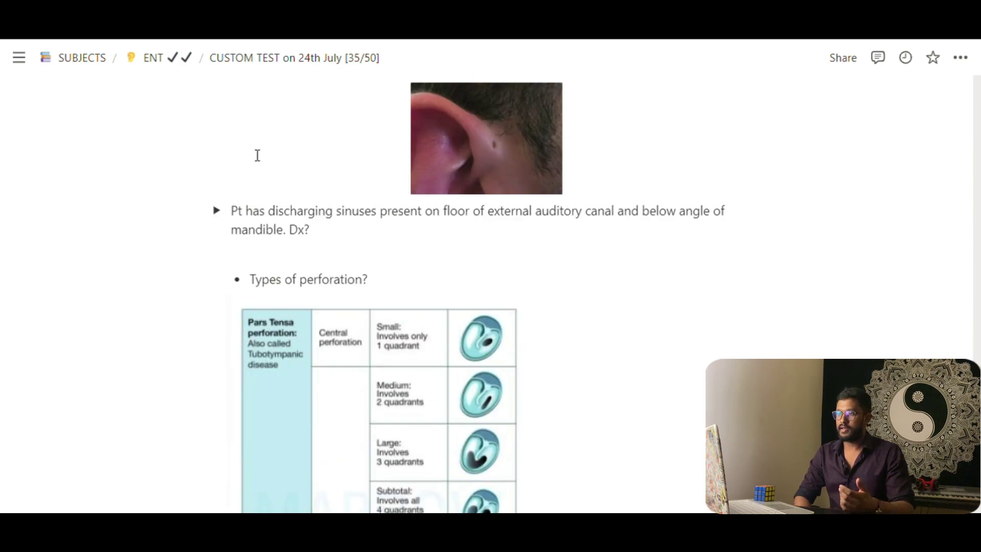
scroll(260, 148, "down", 6)
scroll(255, 241, "down", 4)
scroll(237, 242, "up", 20)
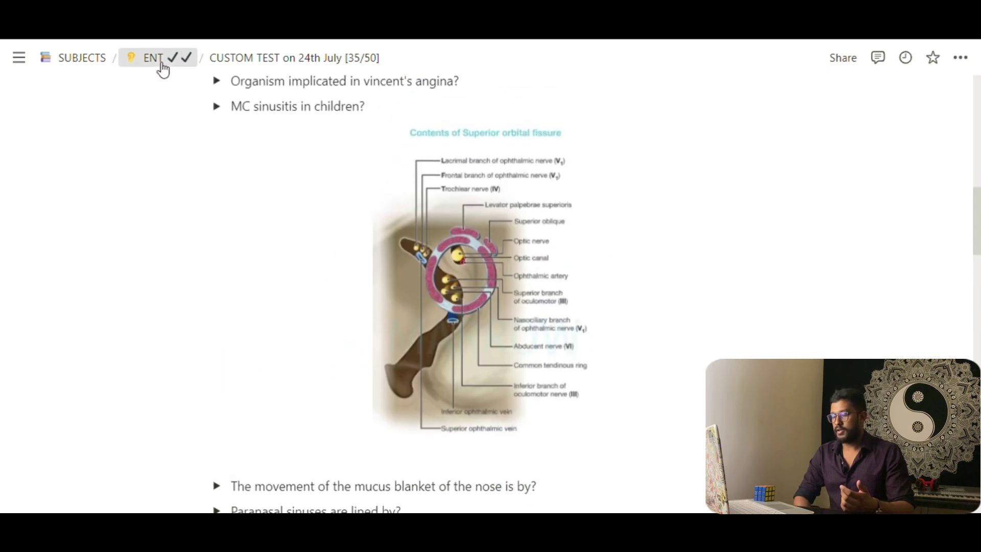
Go back through ENT to SUBJECTS, then open RADIO's CUSTOM TEST (July 12th) - 39/50
left_click(162, 63)
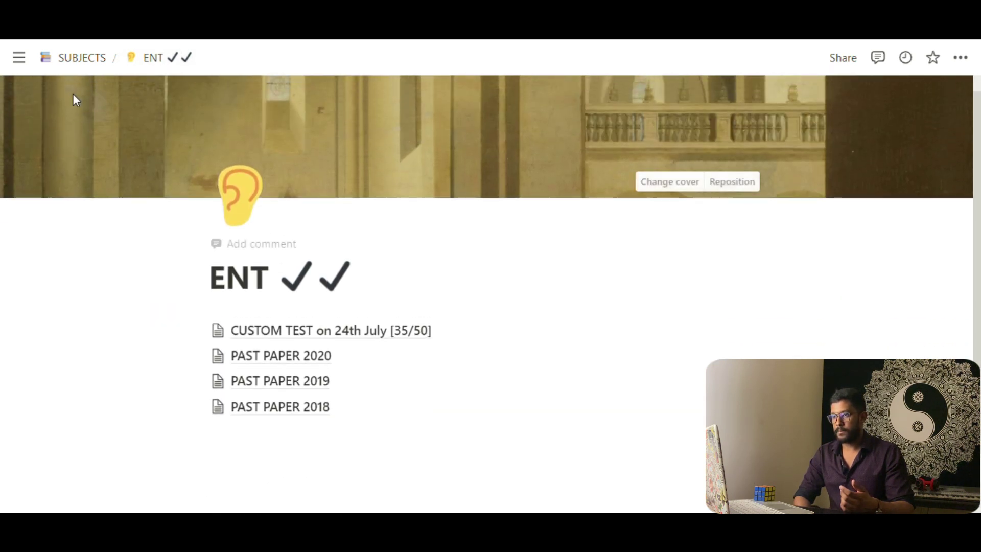
left_click(77, 58)
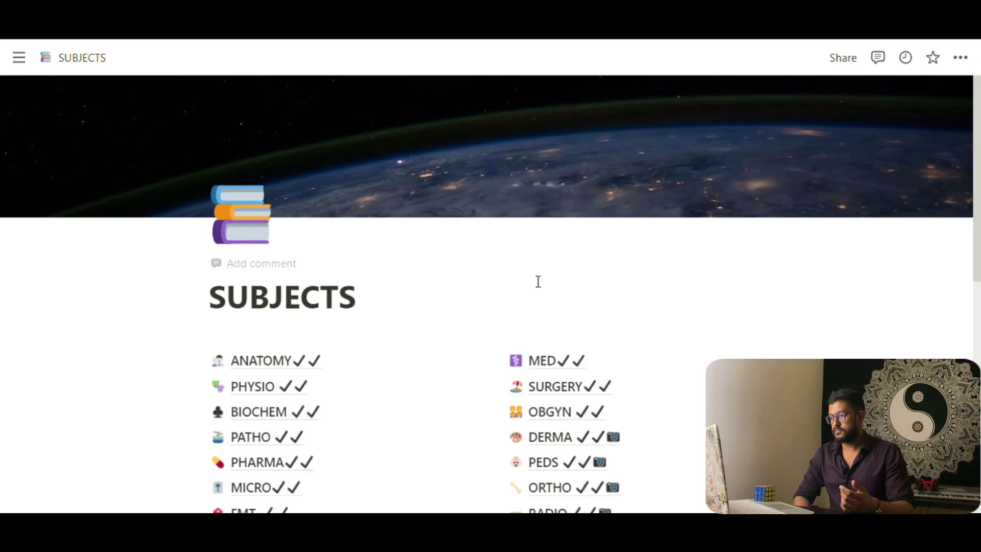
scroll(537, 280, "down", 3)
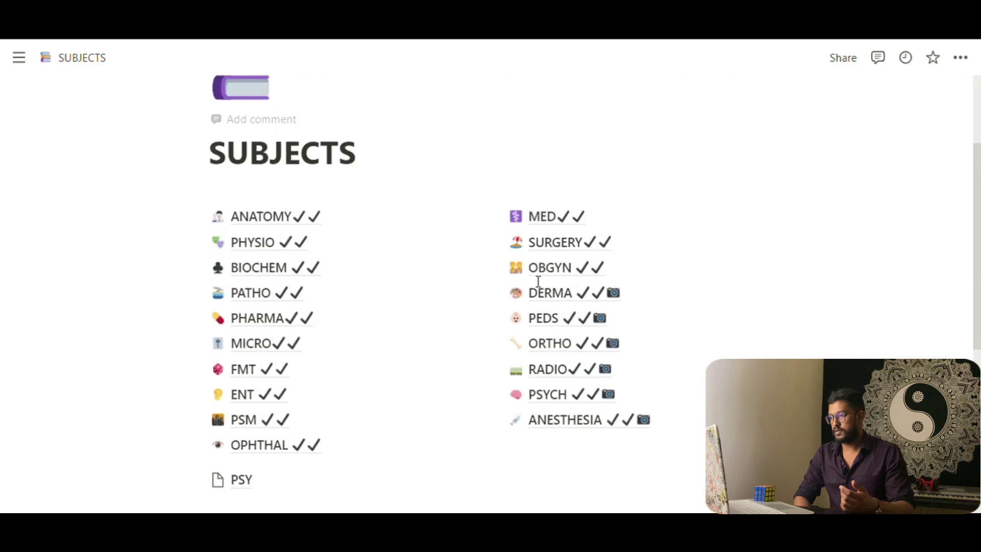
left_click(558, 371)
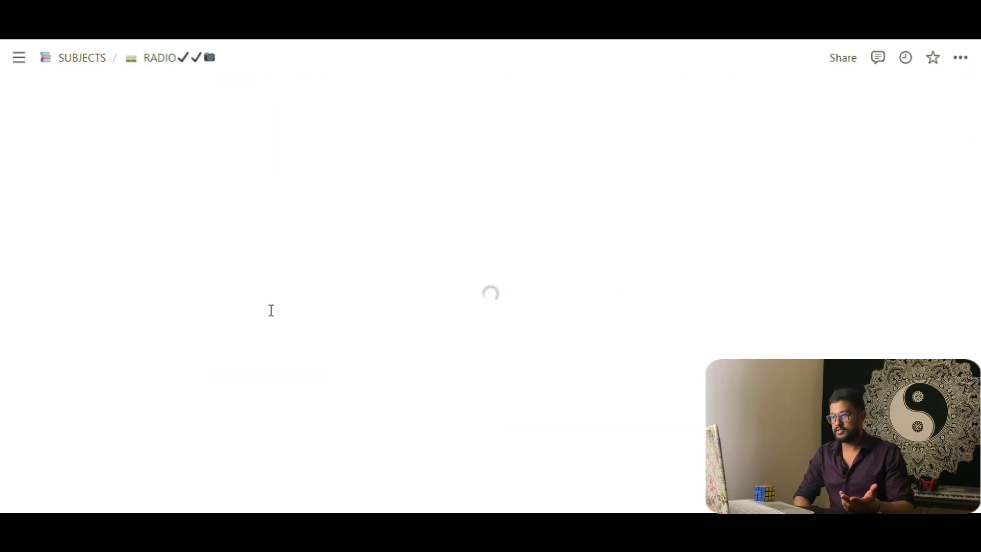
left_click(310, 323)
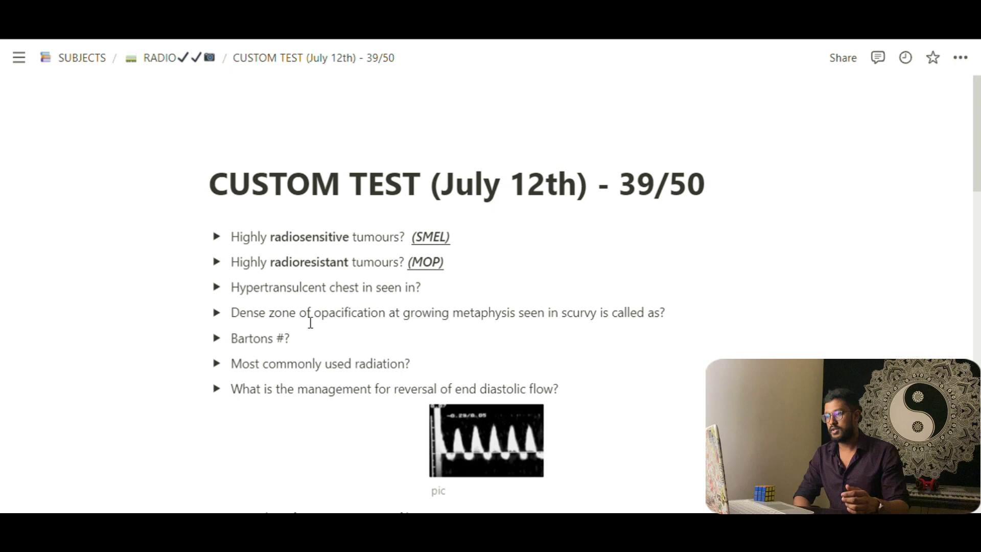
Scroll through the July 12th test's image-based questions
scroll(321, 310, "down", 15)
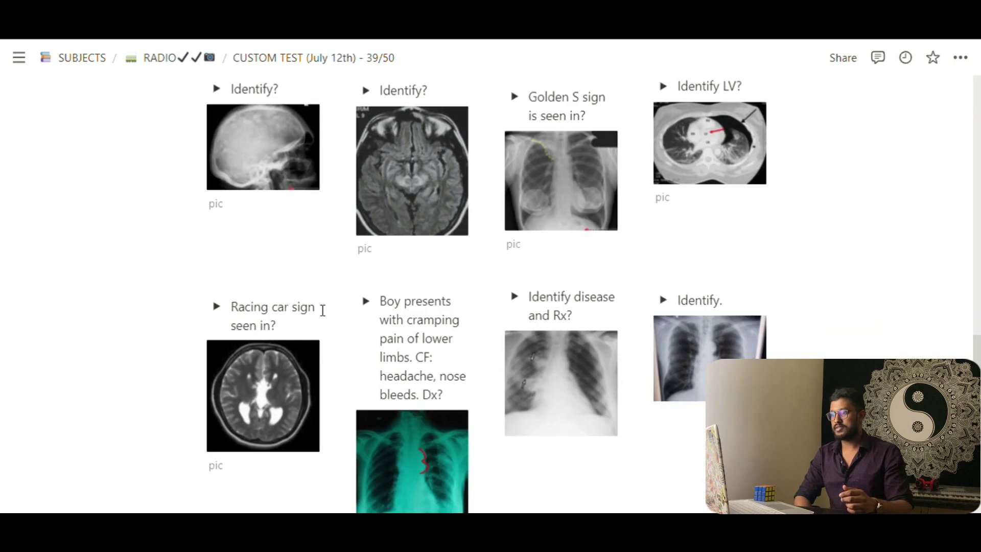
scroll(322, 310, "down", 5)
scroll(322, 310, "up", 10)
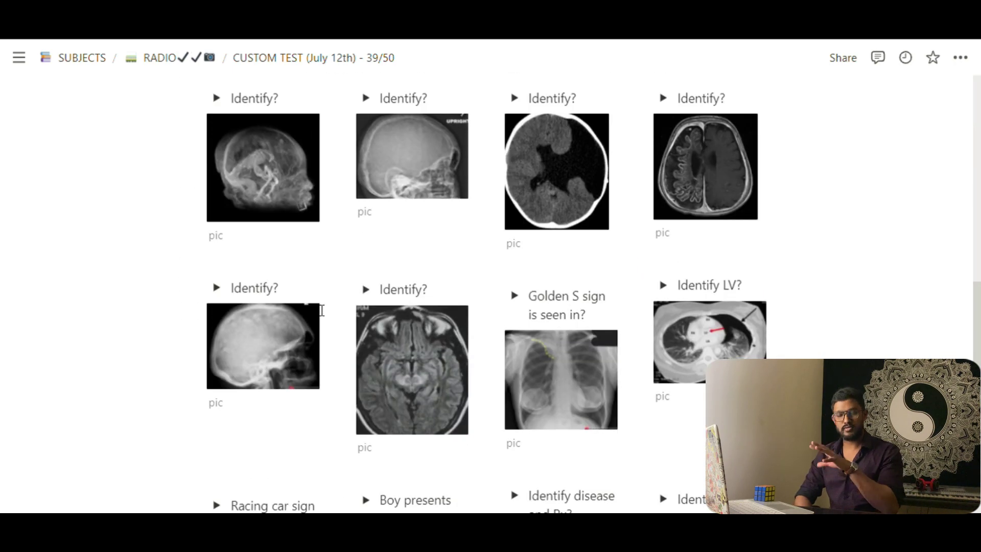
scroll(322, 310, "down", 2)
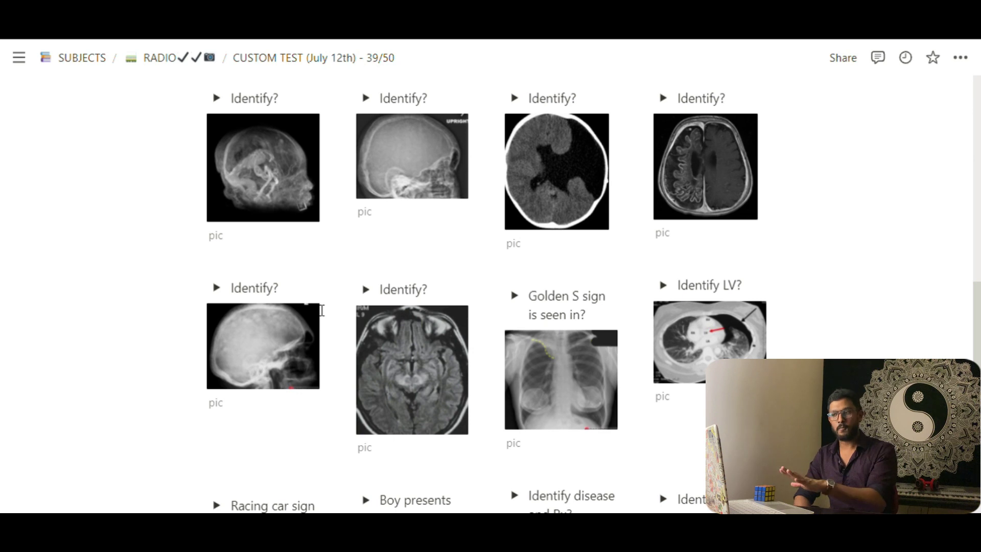
scroll(322, 310, "down", 4)
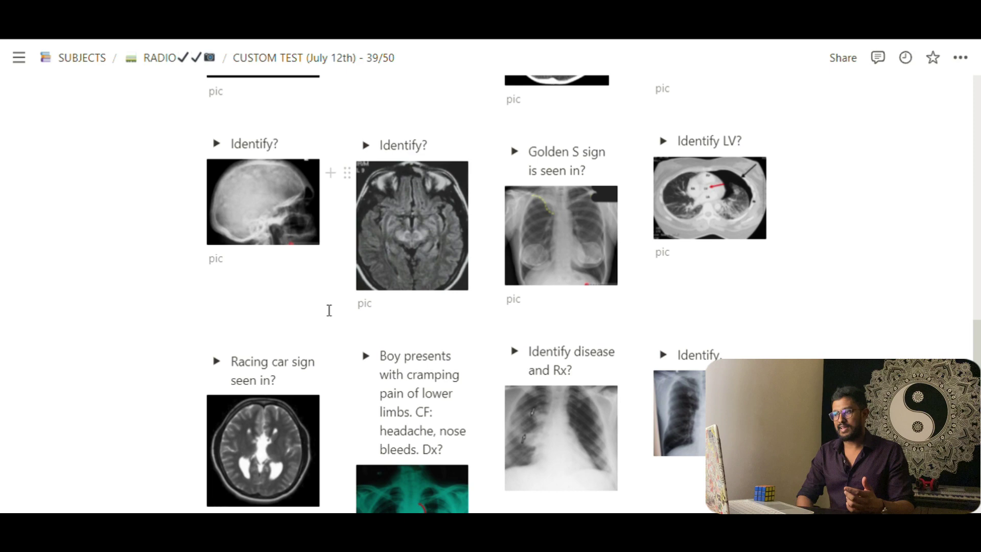
scroll(351, 310, "down", 3)
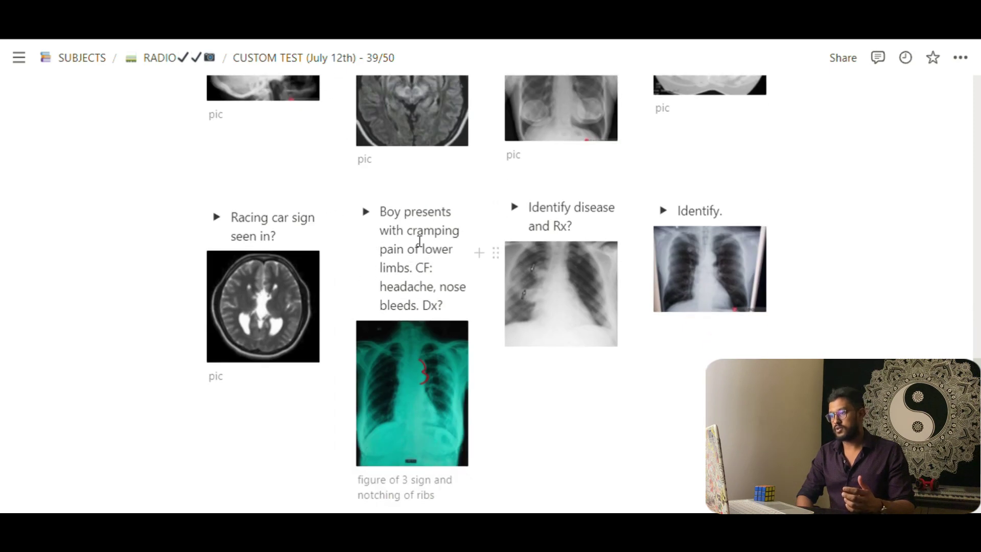
scroll(442, 259, "up", 4)
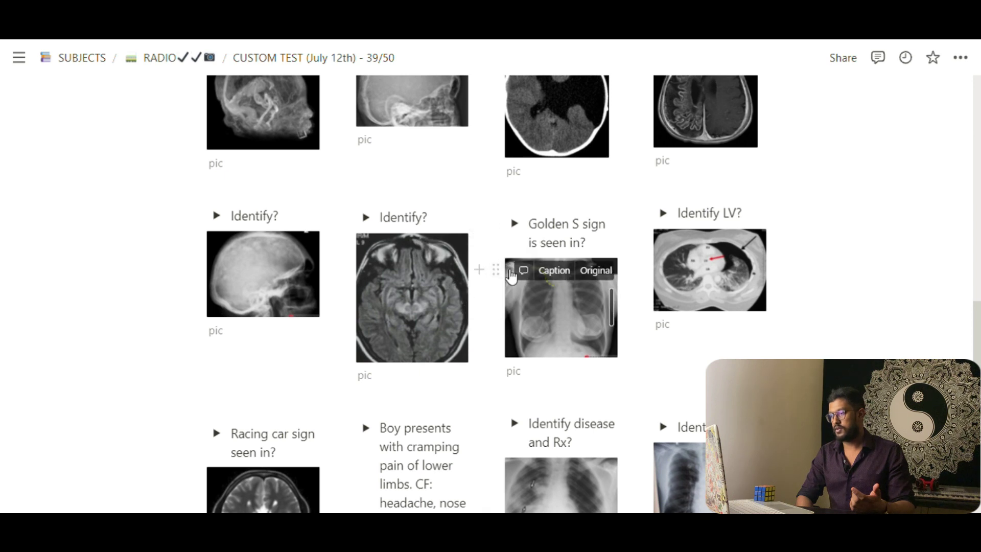
Expand and collapse the Golden S sign answer, then review the nearby questions
left_click(524, 224)
left_click(524, 224)
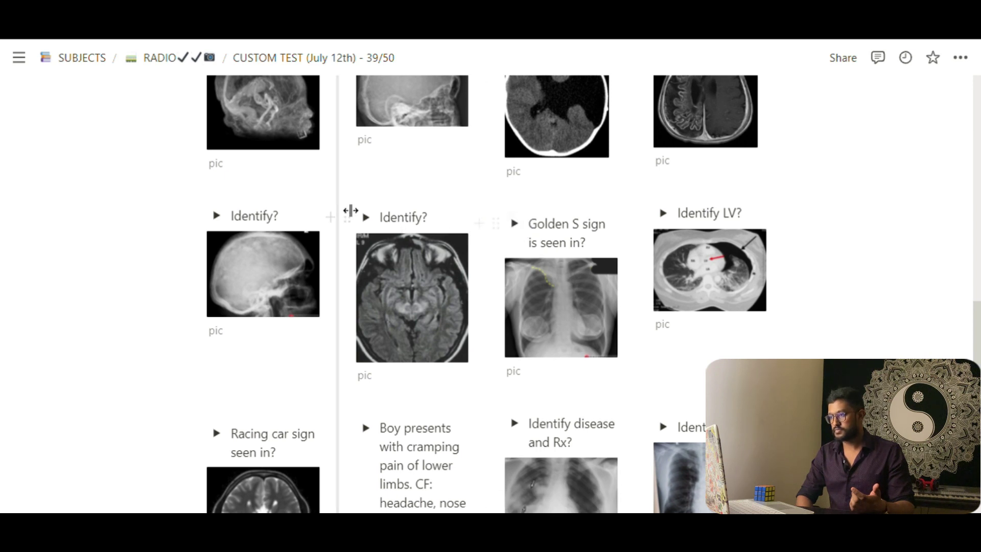
scroll(351, 213, "up", 3)
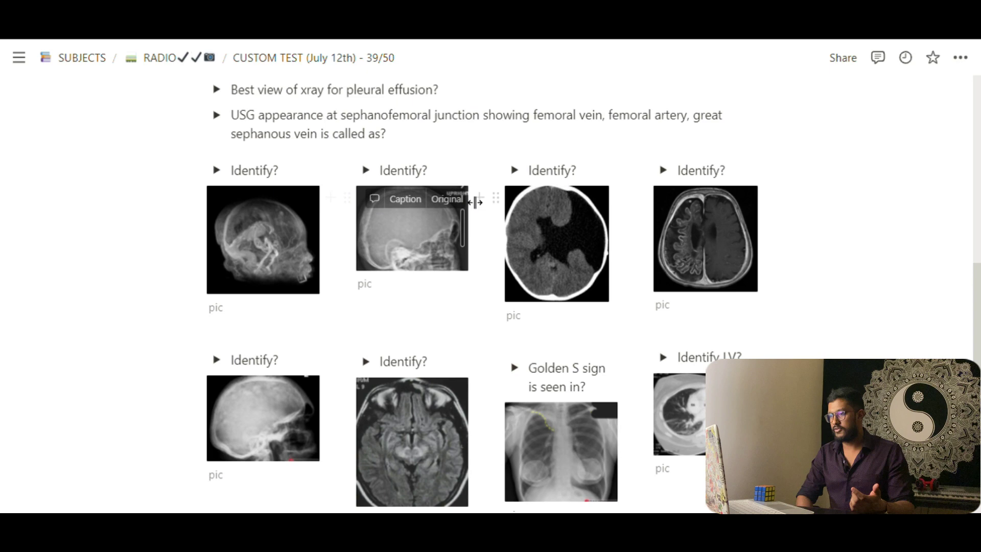
scroll(244, 299, "down", 3)
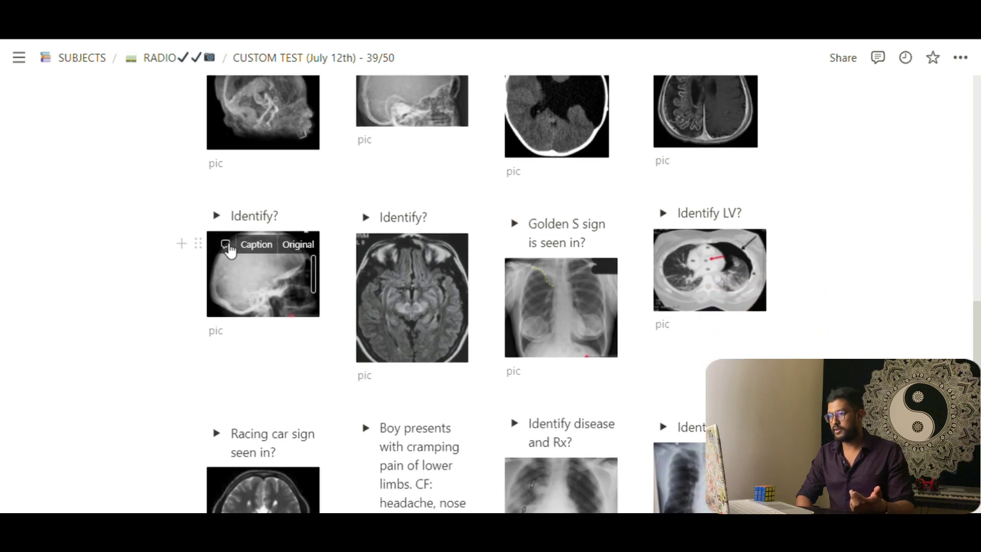
scroll(405, 284, "up", 3)
scroll(405, 284, "down", 10)
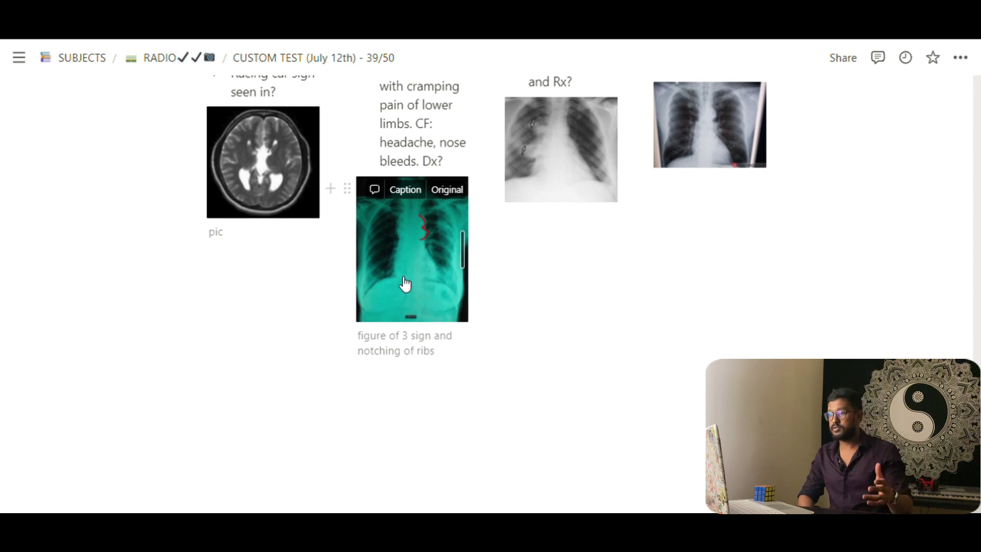
scroll(404, 285, "up", 4)
scroll(412, 269, "up", 15)
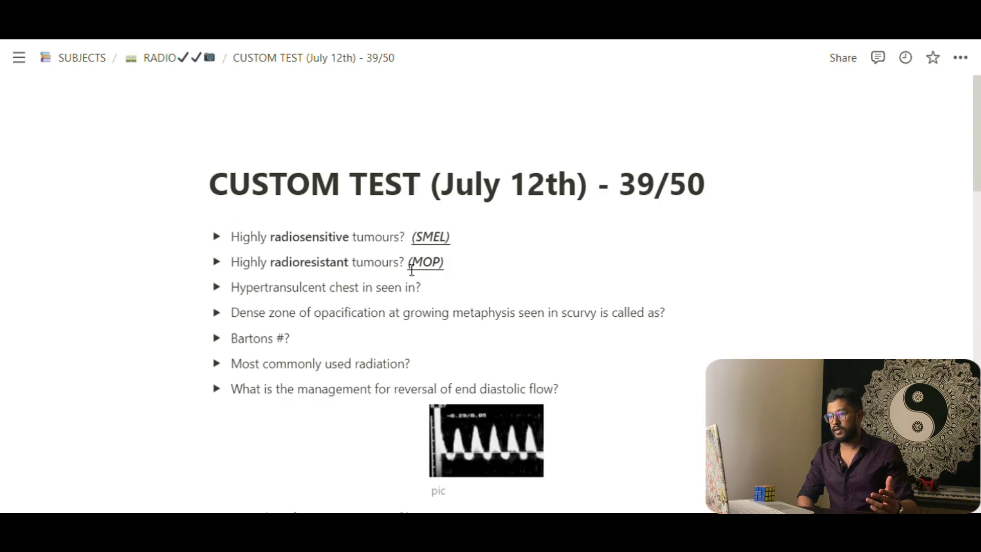
scroll(352, 295, "down", 3)
scroll(345, 297, "up", 3)
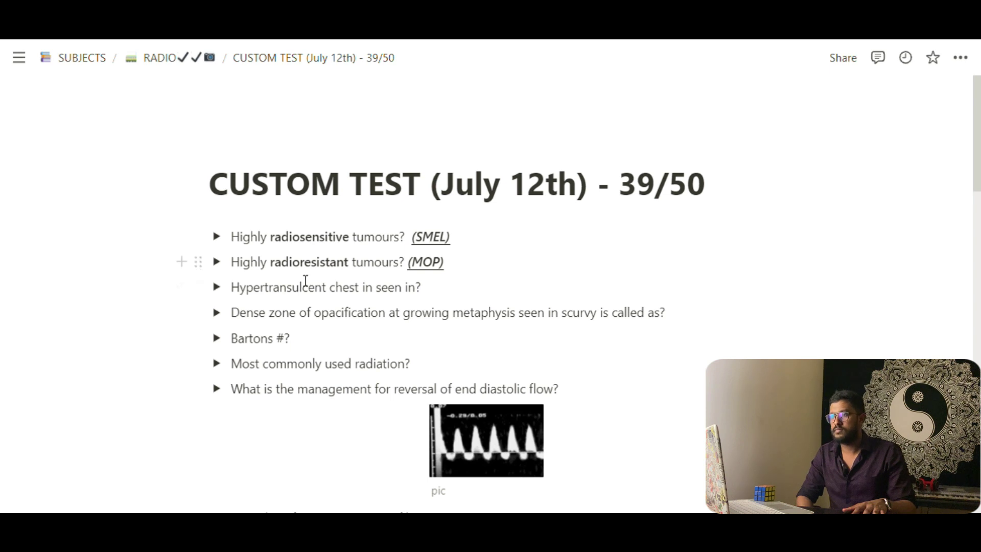
Expand 'Highly radiosensitive tumours?' to show lymphoma, seminoma, multiple myeloma, Ewing's sarcoma, Wilms tumour
left_click(217, 237)
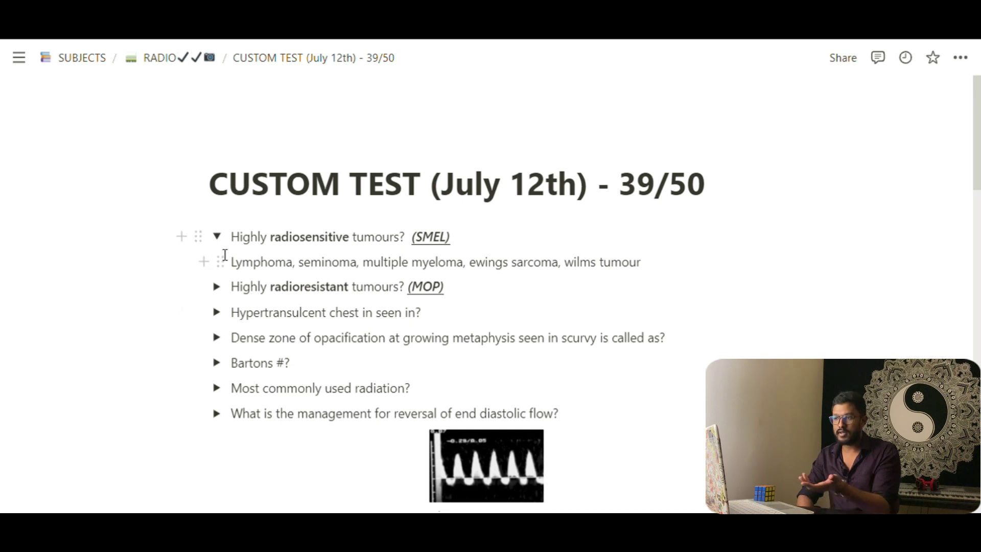
Collapse the 'Highly radiosensitive tumours?' answer again
left_click(217, 236)
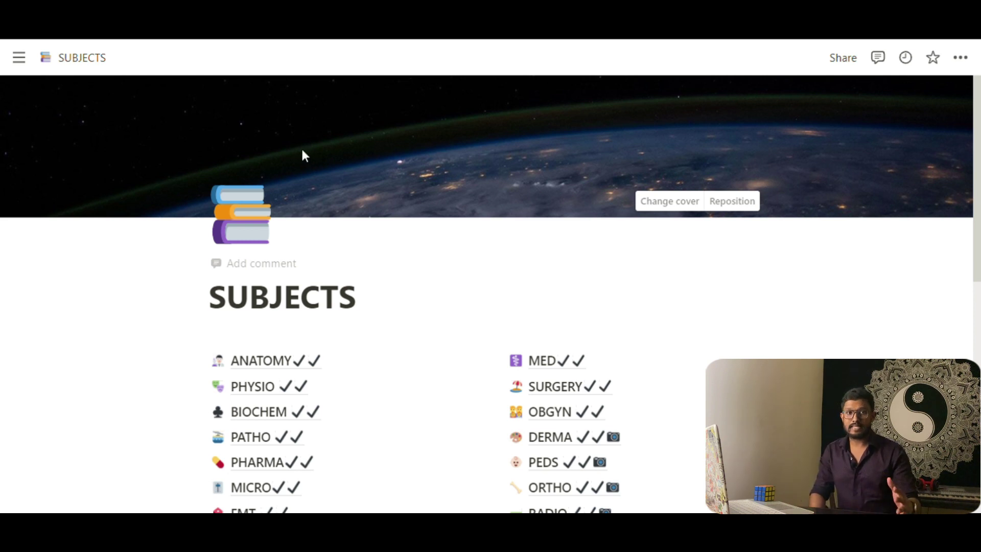
Open the TESTS AND GT page from the sidebar and scroll through its test links
mouse_move(4, 121)
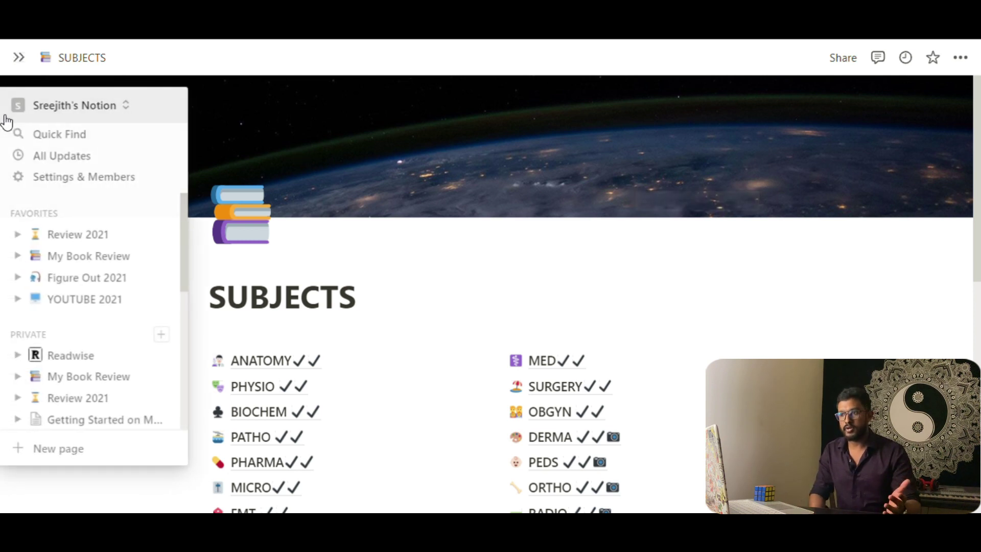
scroll(37, 196, "down", 8)
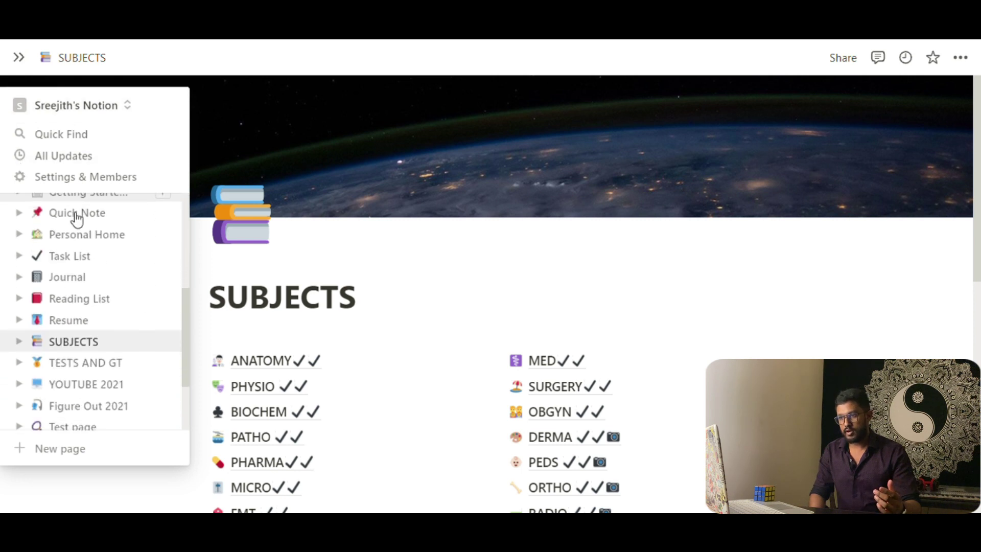
left_click(80, 262)
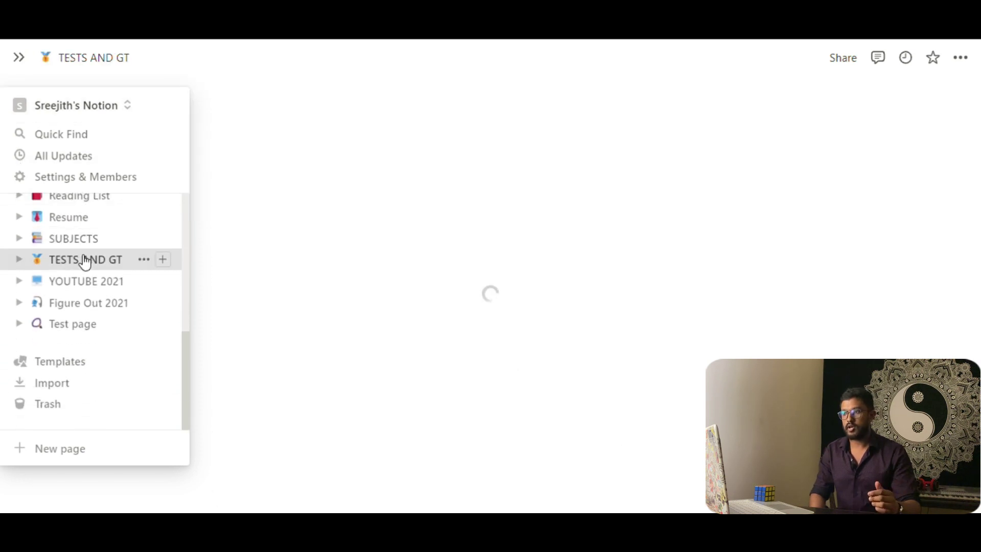
scroll(332, 265, "down", 4)
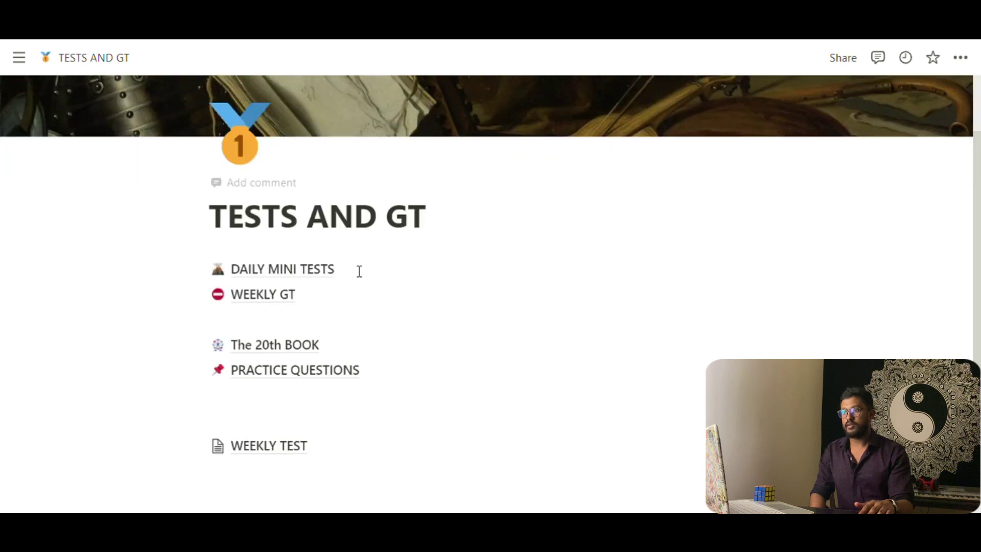
scroll(237, 253, "up", 4)
scroll(251, 273, "down", 2)
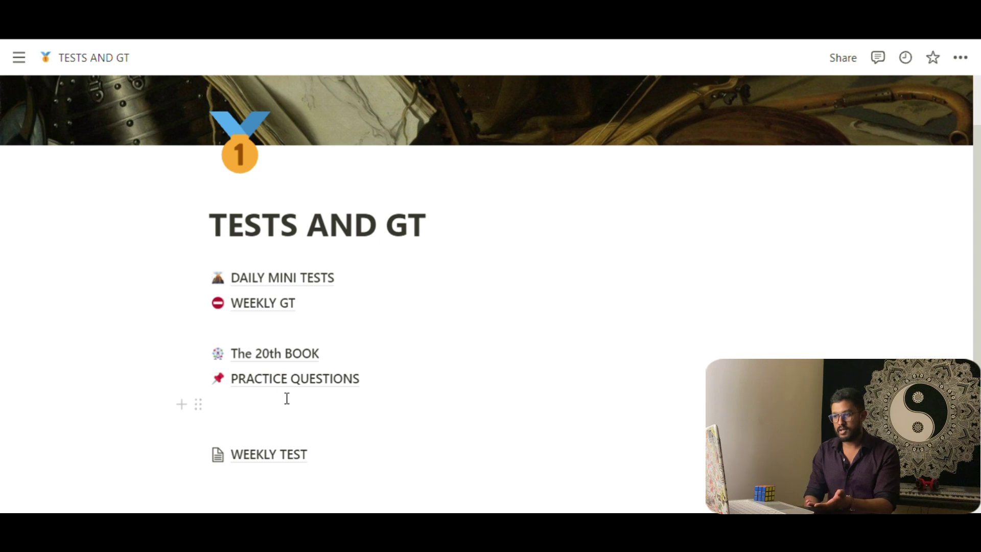
Open The 20th BOOK and scroll through its medical tables and diagrams
left_click(293, 359)
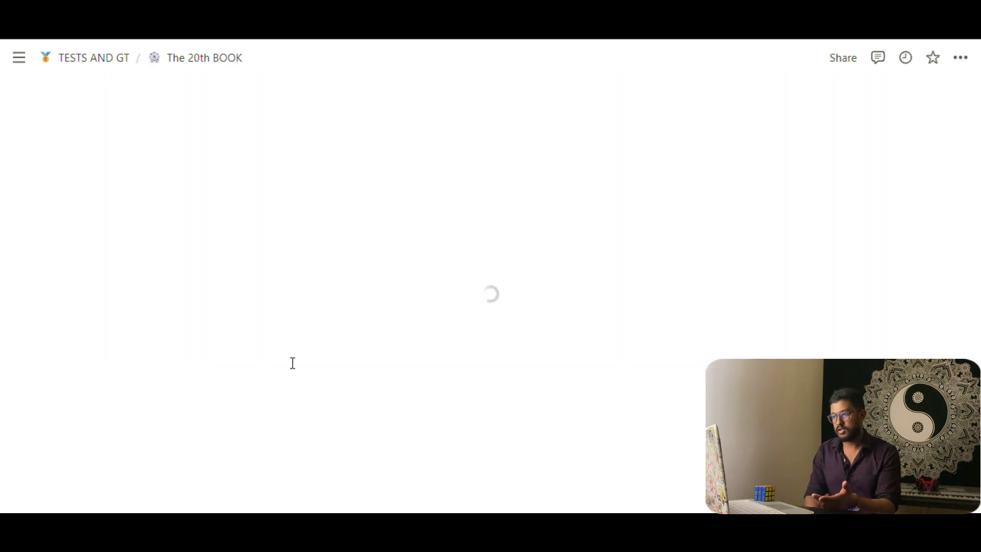
scroll(293, 362, "down", 15)
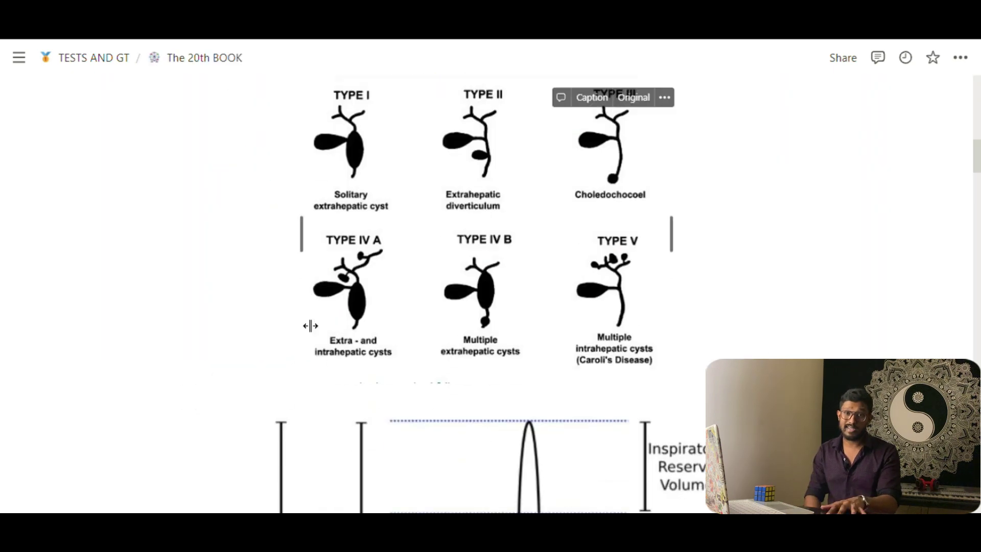
scroll(311, 326, "down", 15)
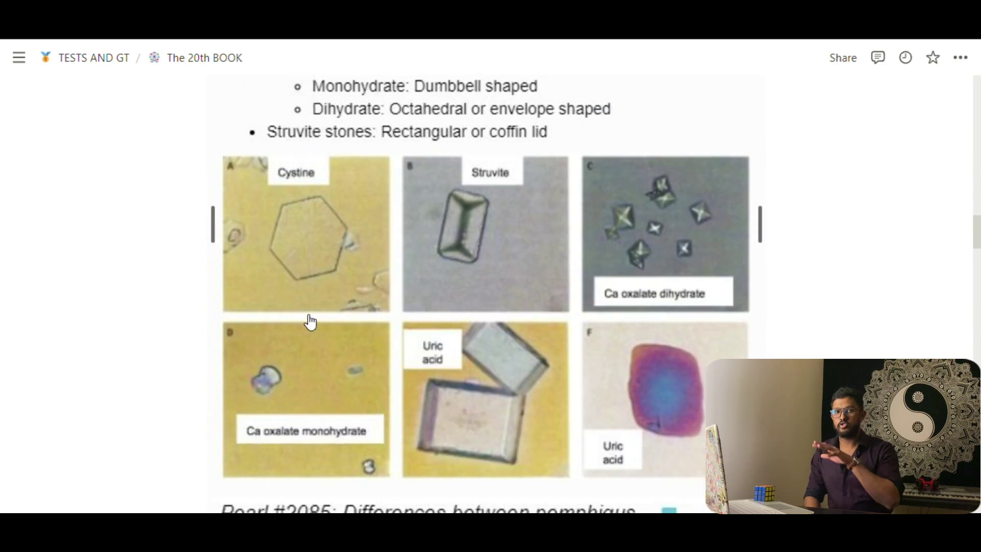
scroll(311, 322, "down", 10)
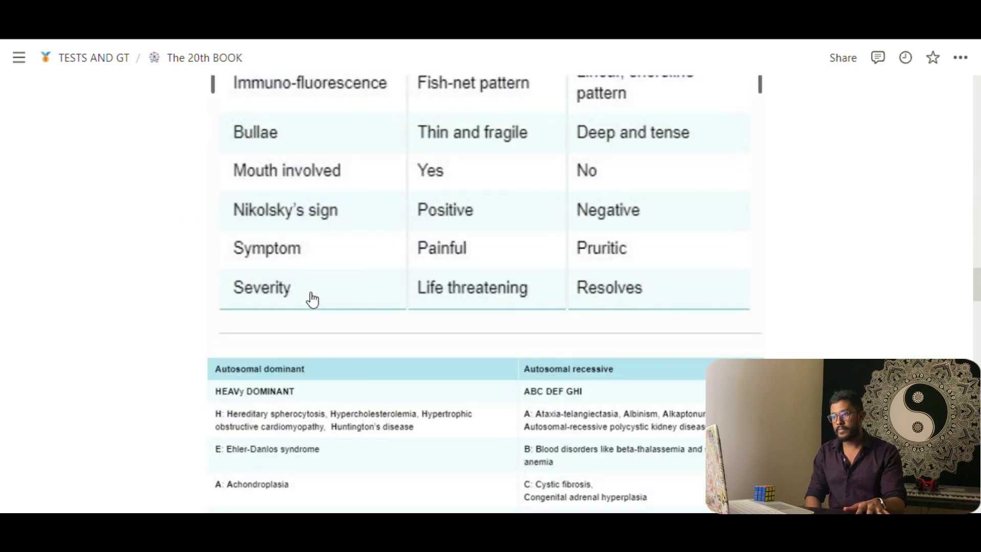
scroll(311, 299, "down", 8)
scroll(311, 299, "up", 15)
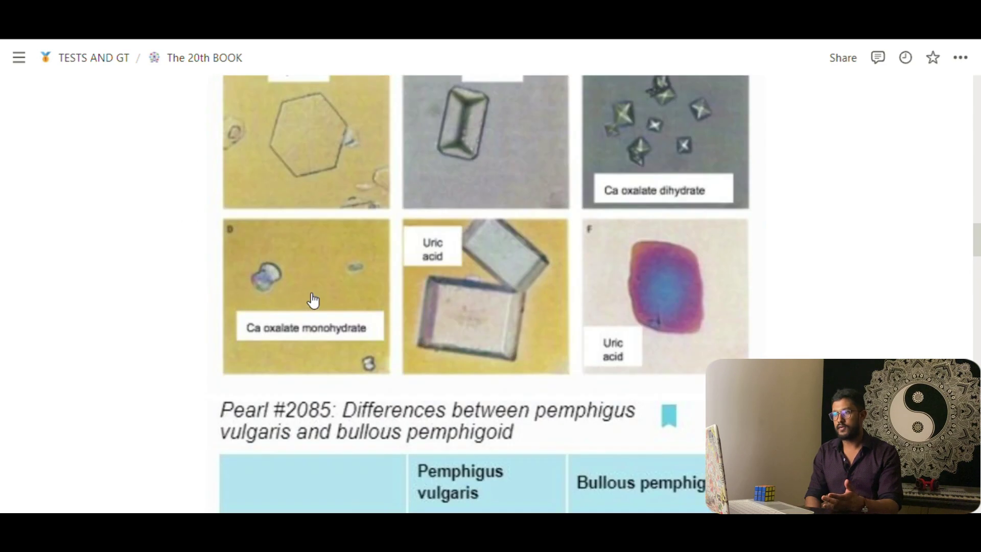
scroll(313, 300, "up", 10)
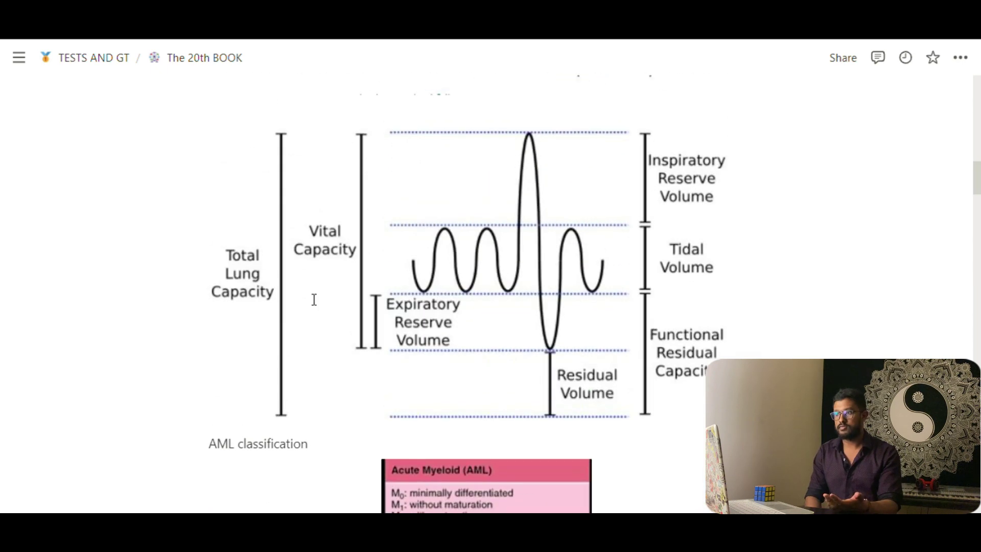
scroll(314, 300, "up", 10)
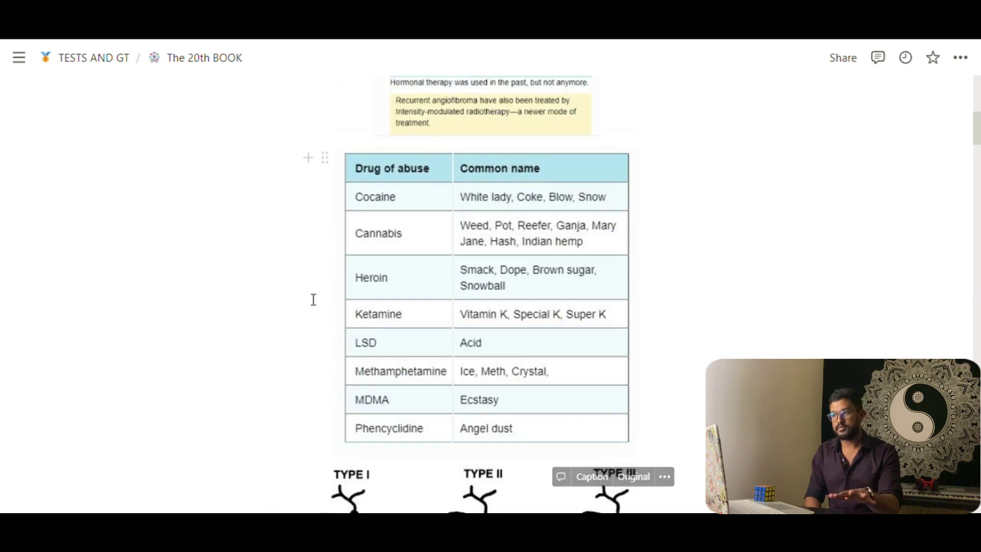
scroll(313, 300, "up", 15)
Open the TNM STAGING sub-page and scroll through its breast and lung staging tables
left_click(300, 320)
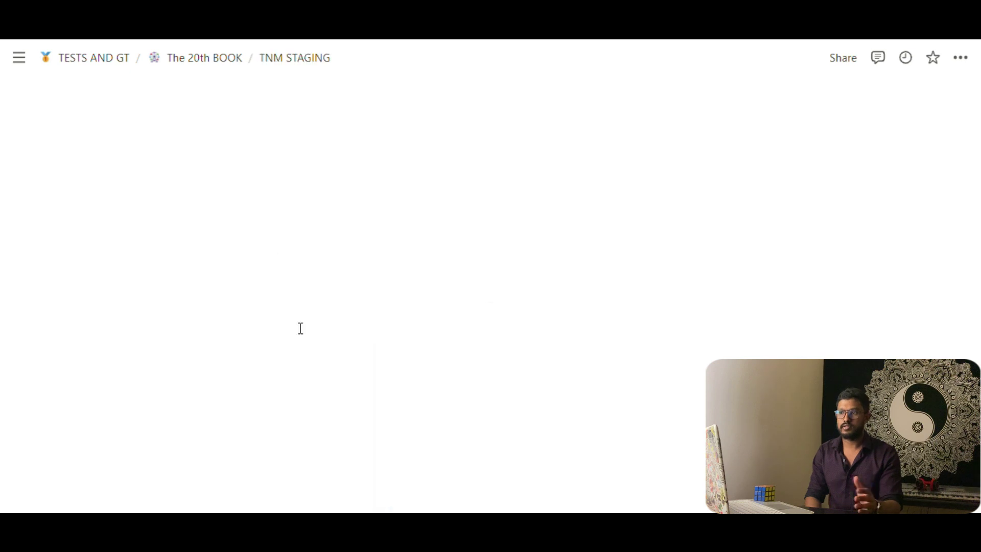
scroll(301, 322, "down", 5)
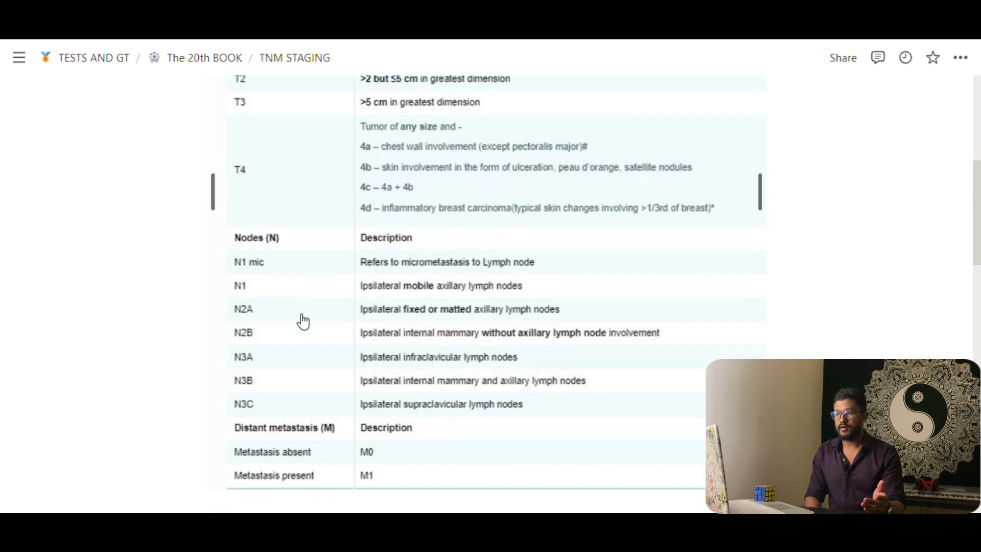
scroll(303, 321, "down", 10)
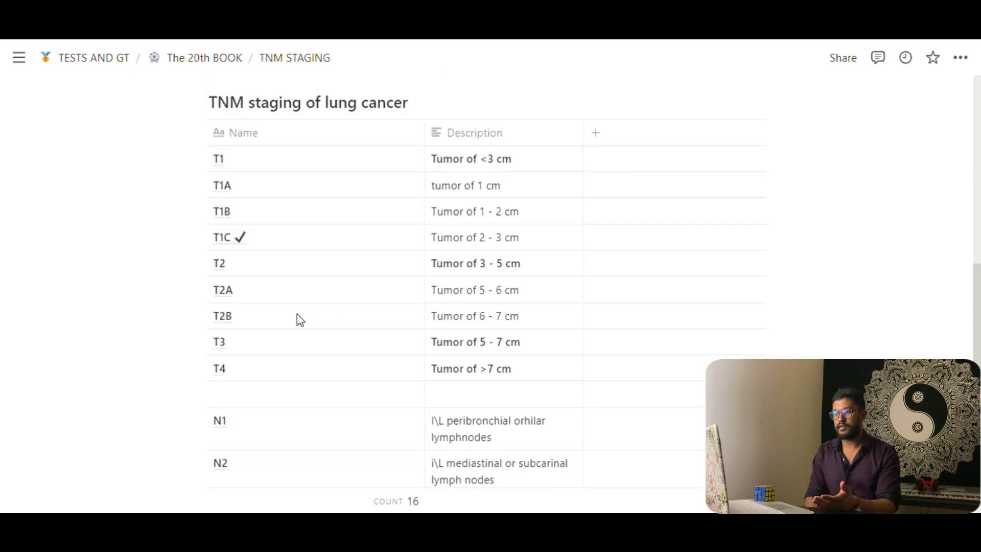
scroll(297, 315, "down", 8)
scroll(298, 315, "up", 7)
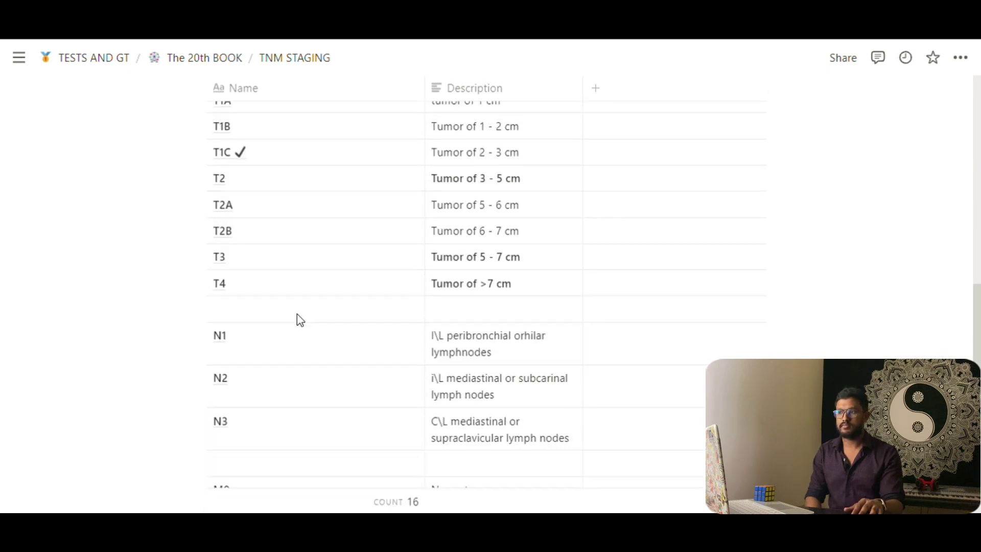
scroll(298, 315, "up", 15)
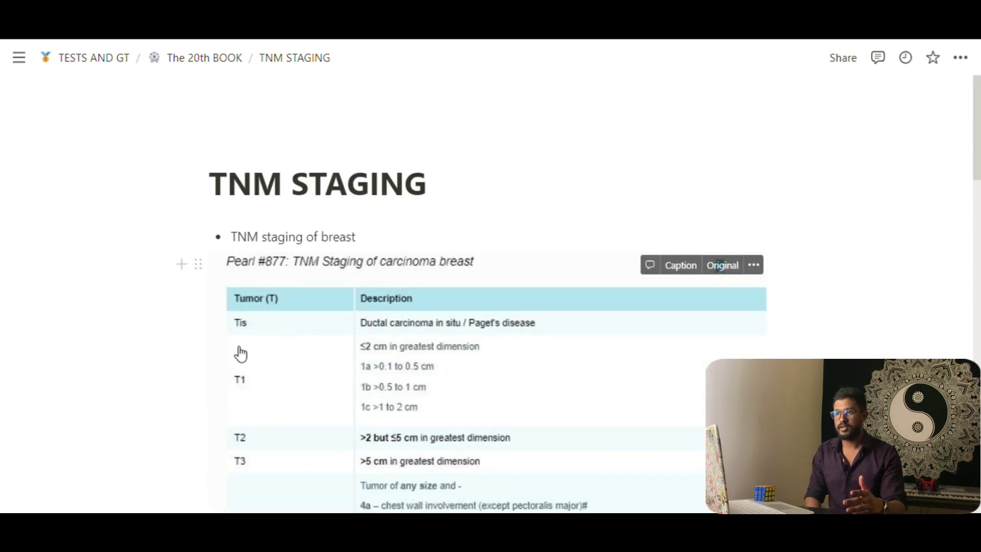
Return to TESTS AND GT and open the PRACTICE QUESTIONS page
left_click(120, 64)
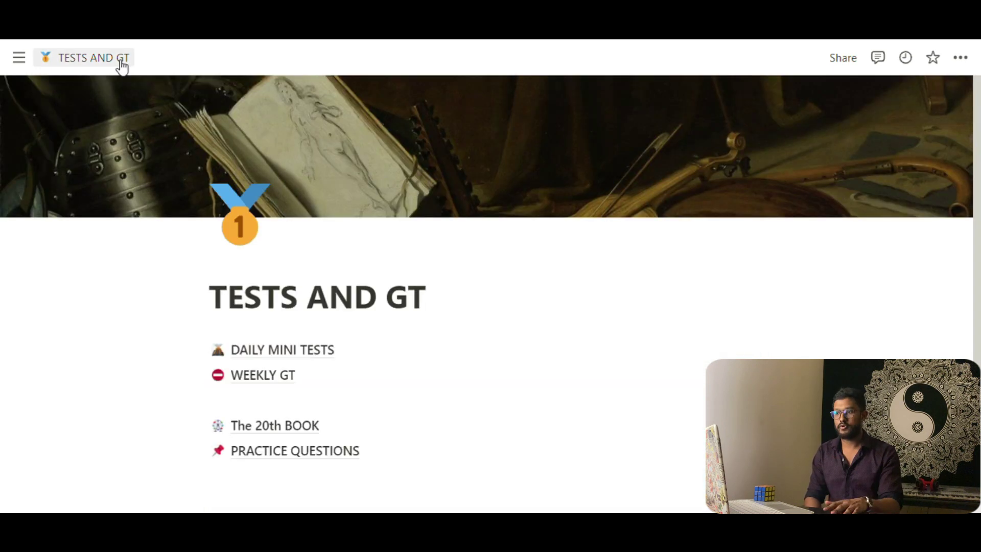
scroll(157, 119, "down", 4)
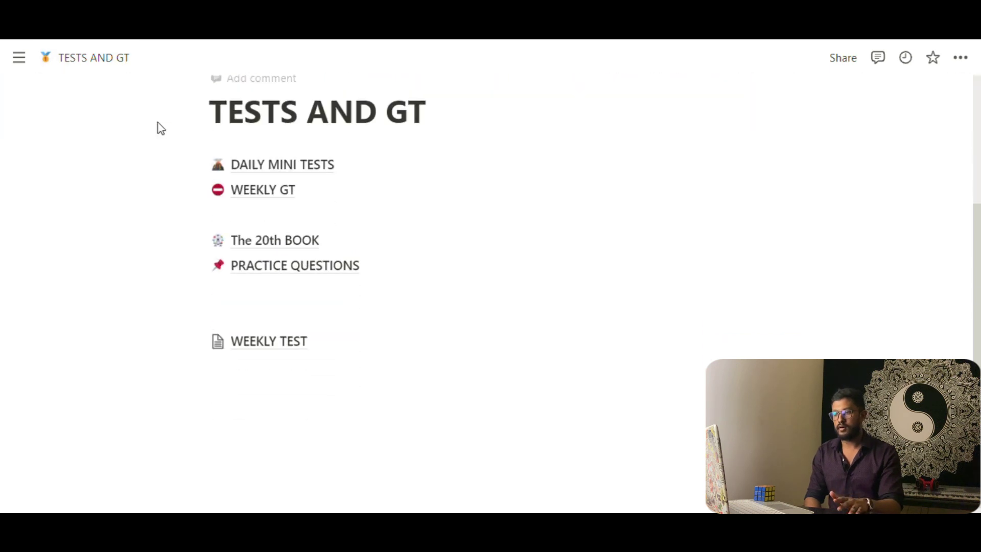
scroll(158, 122, "up", 3)
left_click(276, 405)
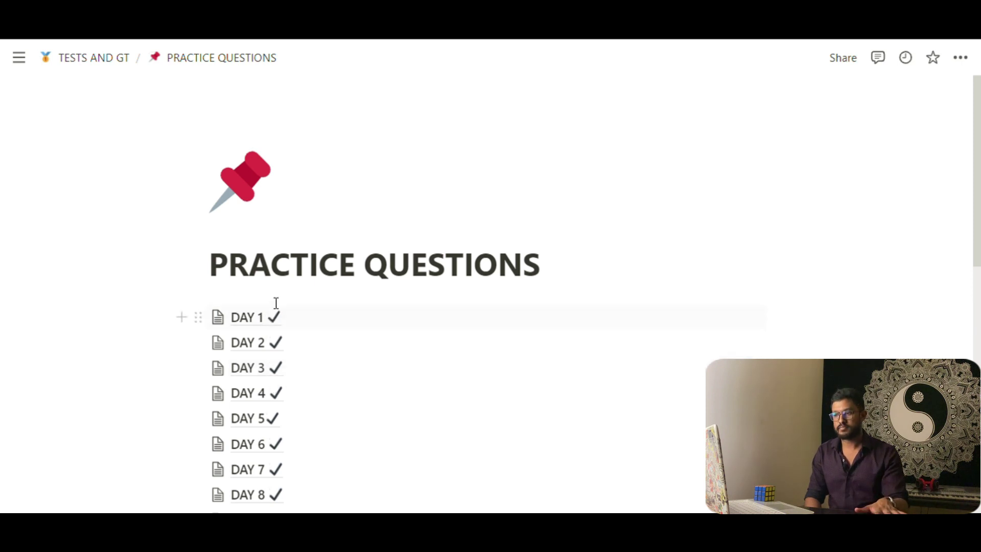
Look at the DAY 1 practice questions, then switch to the DAY 2 page
left_click(264, 319)
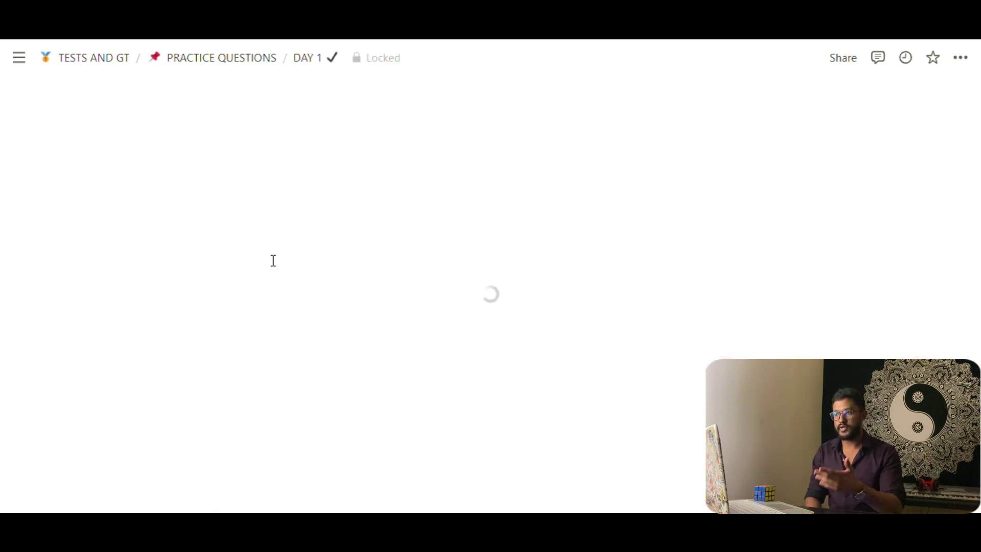
scroll(274, 240, "down", 12)
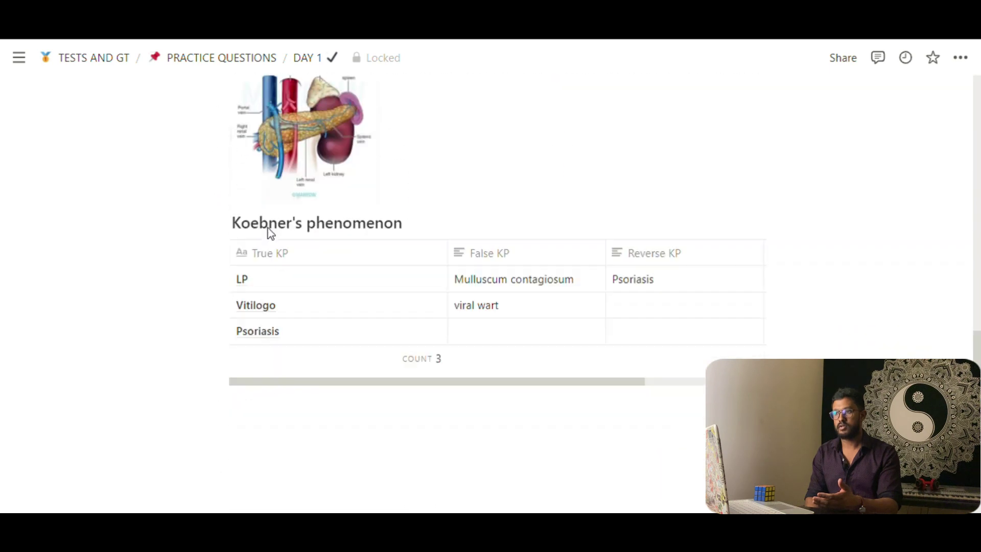
scroll(269, 230, "up", 12)
key("alt+Left")
left_click(252, 341)
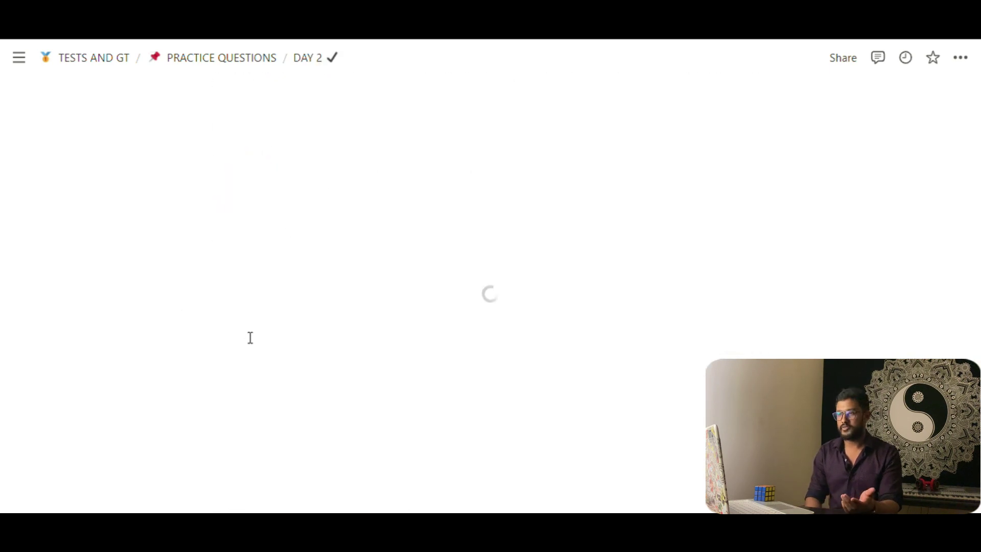
scroll(327, 271, "down", 8)
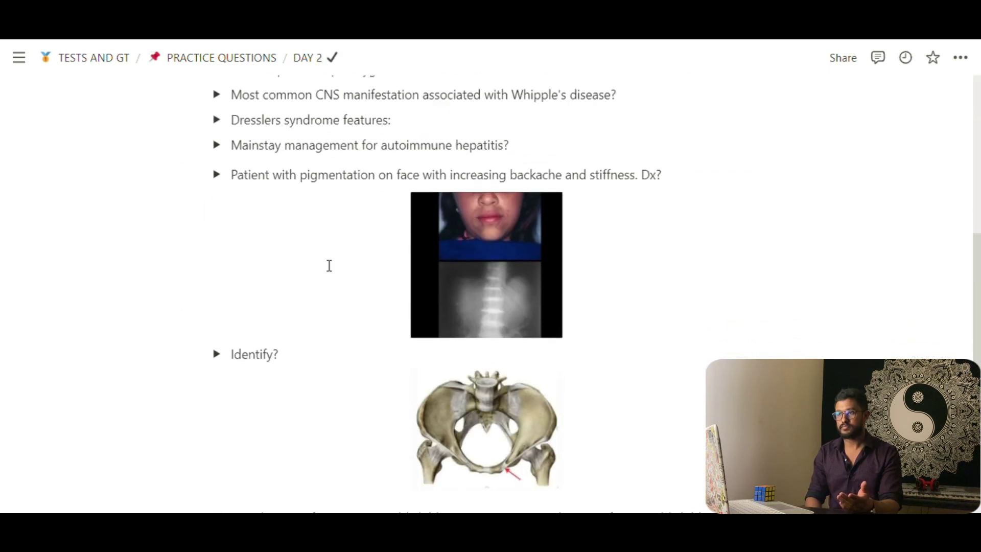